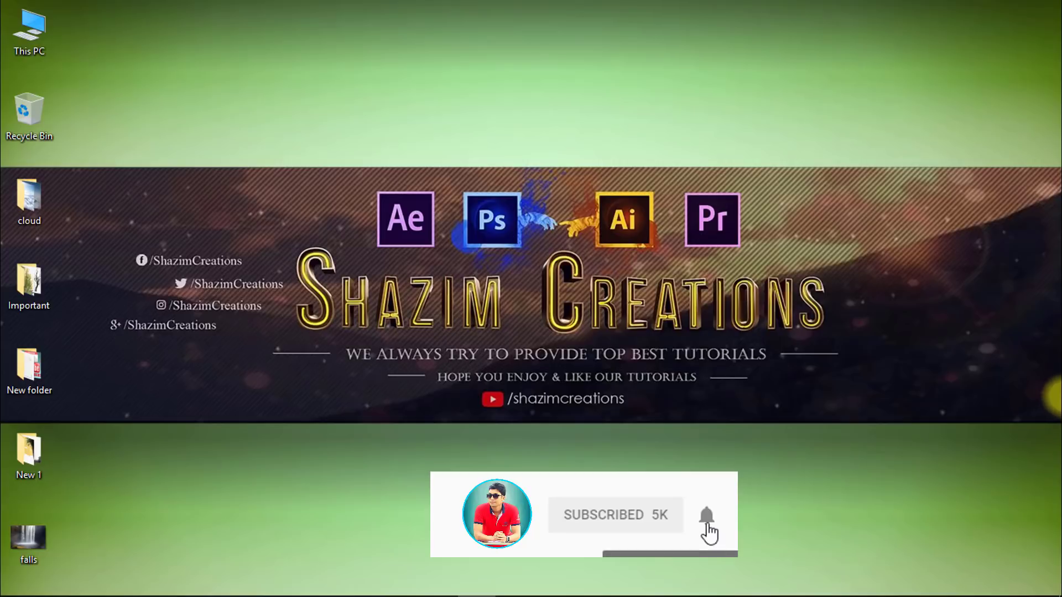
Switch to Photoshop and open the falls image from the Desktop.
{"action": "mouse_move", "coordinate": [557, 568]}
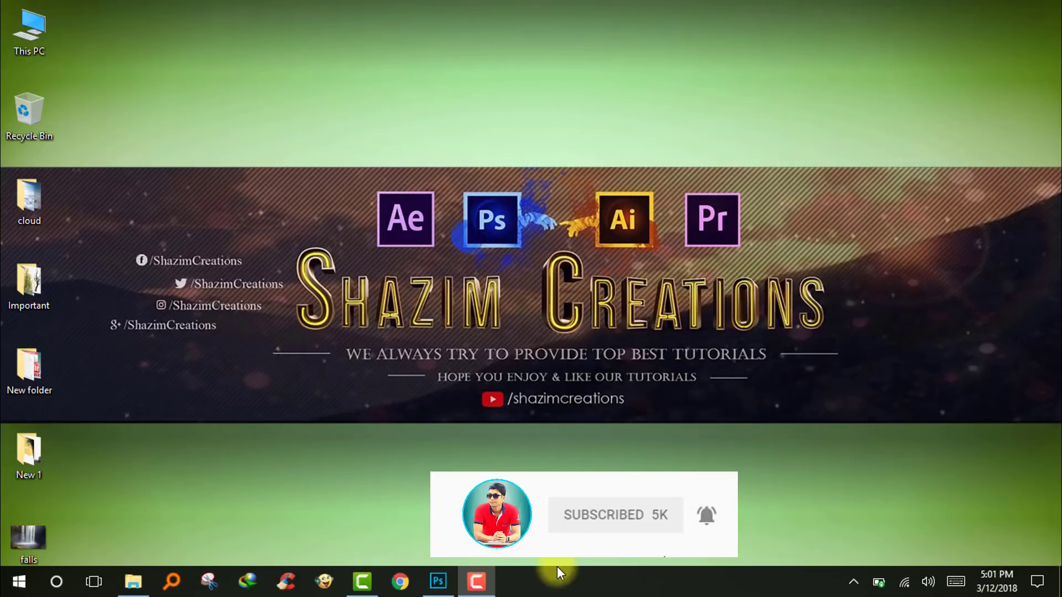
{"action": "left_click", "coordinate": [438, 581]}
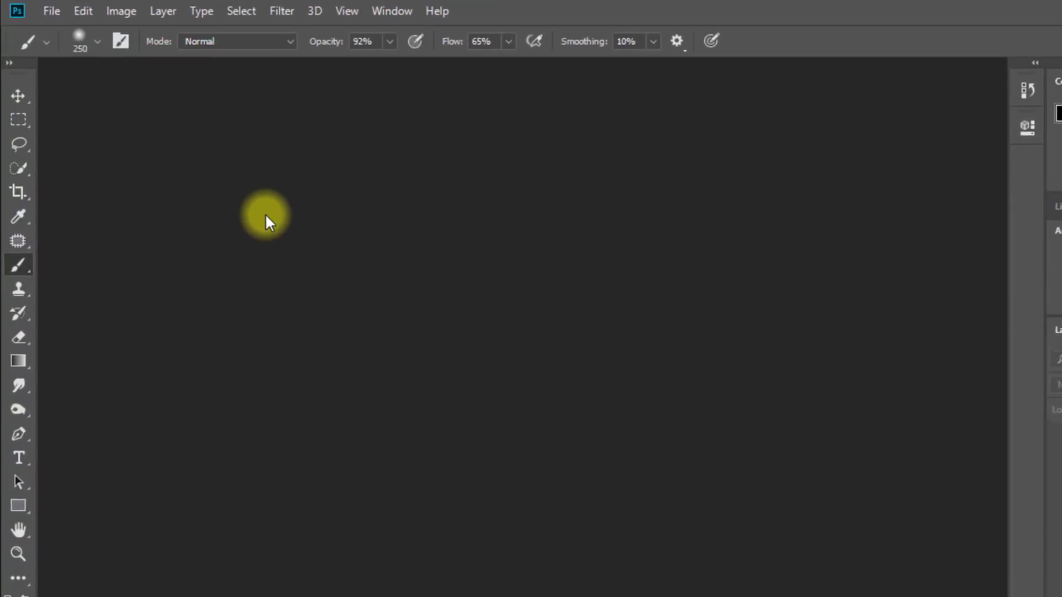
{"action": "left_click", "coordinate": [78, 17]}
{"action": "left_click", "coordinate": [100, 74]}
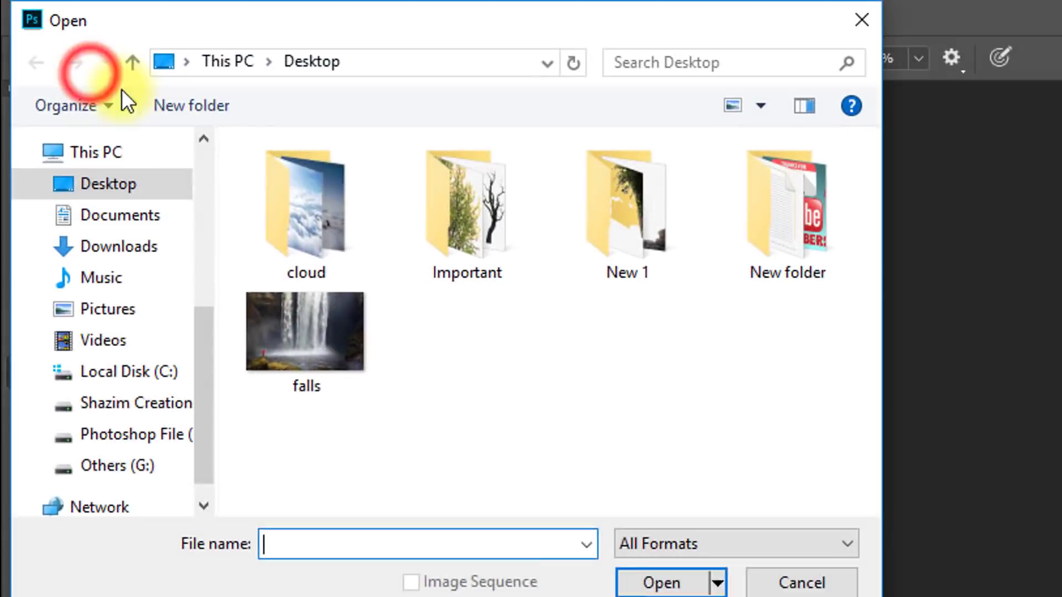
{"action": "left_click", "coordinate": [303, 326]}
{"action": "left_click", "coordinate": [625, 553]}
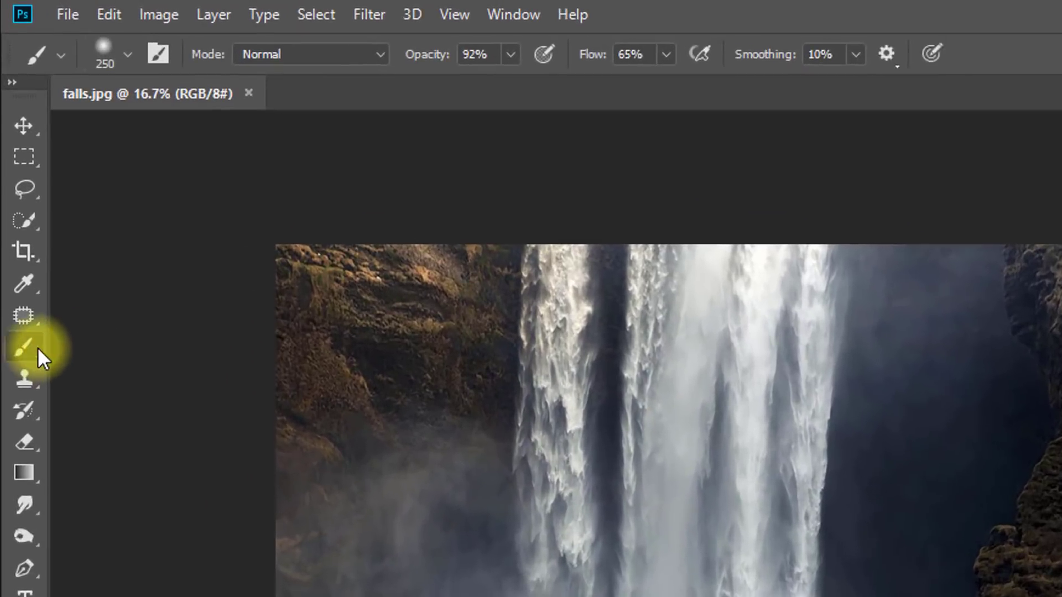
Choose the Brush tool and turn on Quick Mask mode for the waterfall photo.
{"action": "right_click", "coordinate": [25, 350]}
{"action": "left_click", "coordinate": [117, 354]}
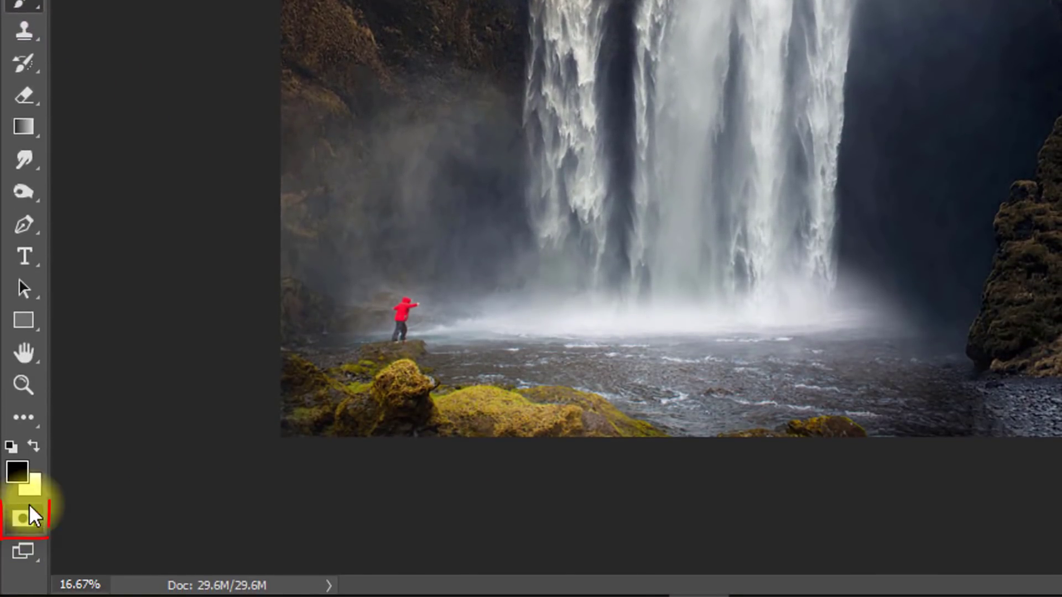
{"action": "left_click", "coordinate": [17, 523]}
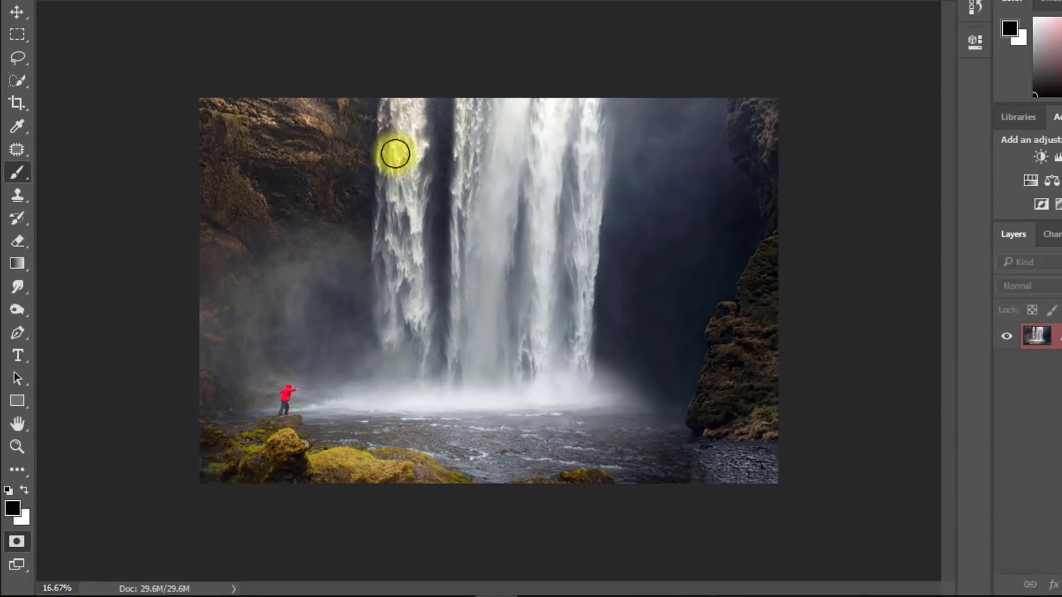
Paint a quick mask over all the falling water streams and the mist at their base, using a soft brush.
{"action": "key", "text": "ctrl+plus"}
{"action": "left_click", "coordinate": [390, 127]}
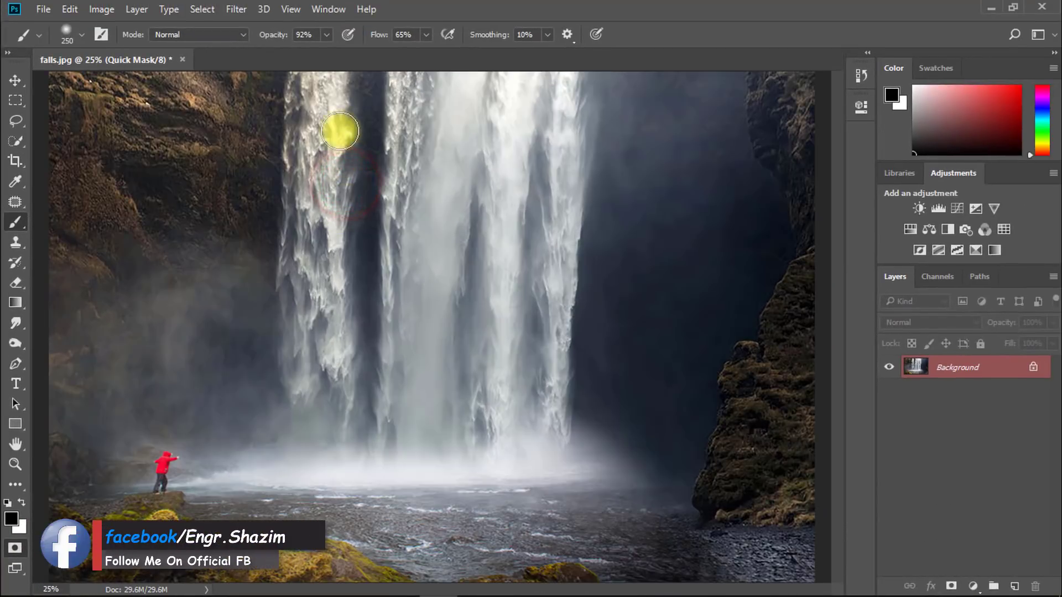
{"action": "left_click", "coordinate": [321, 85]}
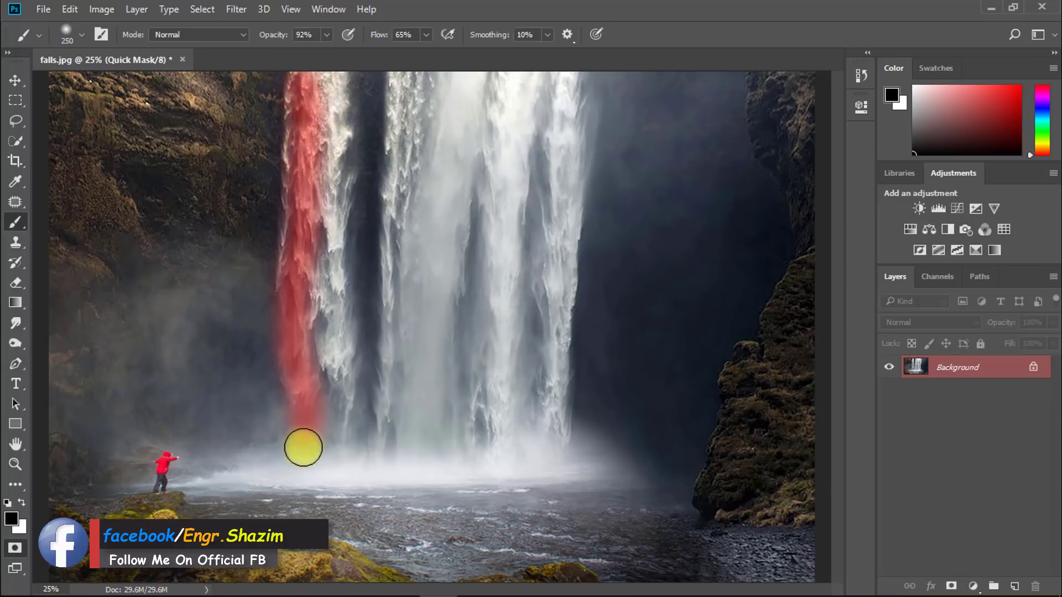
{"action": "mouse_move", "coordinate": [296, 398]}
{"action": "left_mouse_down"}
{"action": "mouse_move", "coordinate": [281, 462]}
{"action": "mouse_move", "coordinate": [587, 470]}
{"action": "left_mouse_up"}
{"action": "mouse_move", "coordinate": [548, 343]}
{"action": "left_mouse_down"}
{"action": "mouse_move", "coordinate": [564, 89]}
{"action": "mouse_move", "coordinate": [564, 281]}
{"action": "left_mouse_up"}
{"action": "mouse_move", "coordinate": [523, 94]}
{"action": "left_mouse_down"}
{"action": "mouse_move", "coordinate": [492, 296]}
{"action": "mouse_move", "coordinate": [496, 434]}
{"action": "mouse_move", "coordinate": [506, 228]}
{"action": "mouse_move", "coordinate": [523, 83]}
{"action": "mouse_move", "coordinate": [534, 78]}
{"action": "mouse_move", "coordinate": [518, 205]}
{"action": "mouse_move", "coordinate": [518, 447]}
{"action": "mouse_move", "coordinate": [487, 453]}
{"action": "mouse_move", "coordinate": [453, 320]}
{"action": "mouse_move", "coordinate": [470, 101]}
{"action": "mouse_move", "coordinate": [430, 330]}
{"action": "mouse_move", "coordinate": [403, 235]}
{"action": "mouse_move", "coordinate": [402, 76]}
{"action": "mouse_move", "coordinate": [422, 82]}
{"action": "mouse_move", "coordinate": [395, 456]}
{"action": "mouse_move", "coordinate": [344, 373]}
{"action": "mouse_move", "coordinate": [335, 76]}
{"action": "mouse_move", "coordinate": [321, 359]}
{"action": "left_mouse_up"}
{"action": "mouse_move", "coordinate": [271, 466]}
{"action": "left_mouse_down"}
{"action": "mouse_move", "coordinate": [278, 444]}
{"action": "mouse_move", "coordinate": [287, 458]}
{"action": "mouse_move", "coordinate": [442, 480]}
{"action": "mouse_move", "coordinate": [537, 400]}
{"action": "left_mouse_up"}
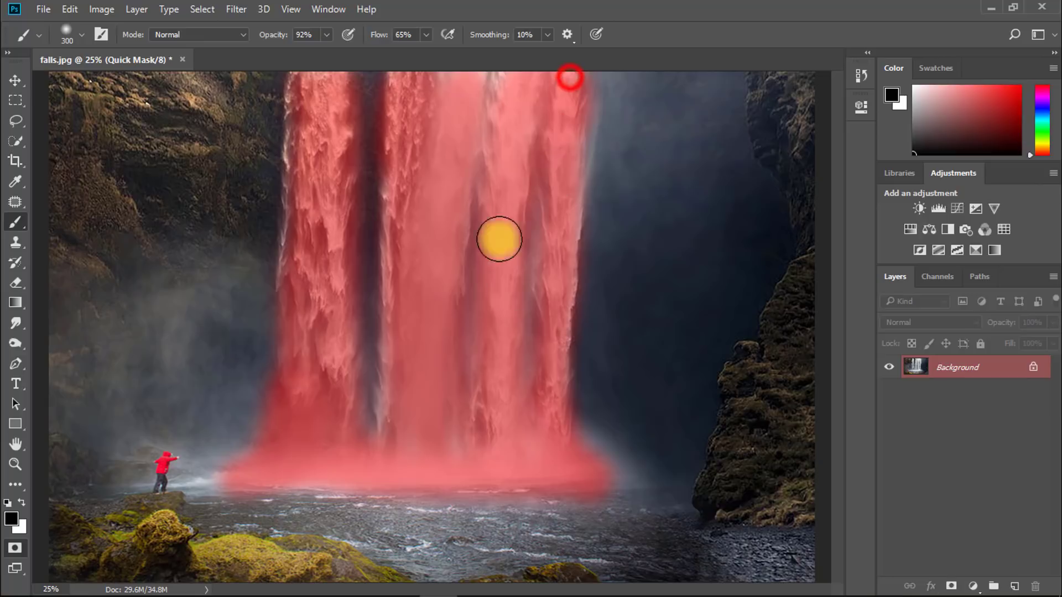
{"action": "mouse_move", "coordinate": [496, 155]}
{"action": "left_mouse_down"}
{"action": "mouse_move", "coordinate": [522, 370]}
{"action": "mouse_move", "coordinate": [417, 310]}
{"action": "mouse_move", "coordinate": [306, 125]}
{"action": "mouse_move", "coordinate": [302, 283]}
{"action": "left_mouse_up"}
{"action": "left_click_drag", "start_coordinate": [369, 457], "coordinate": [417, 431]}
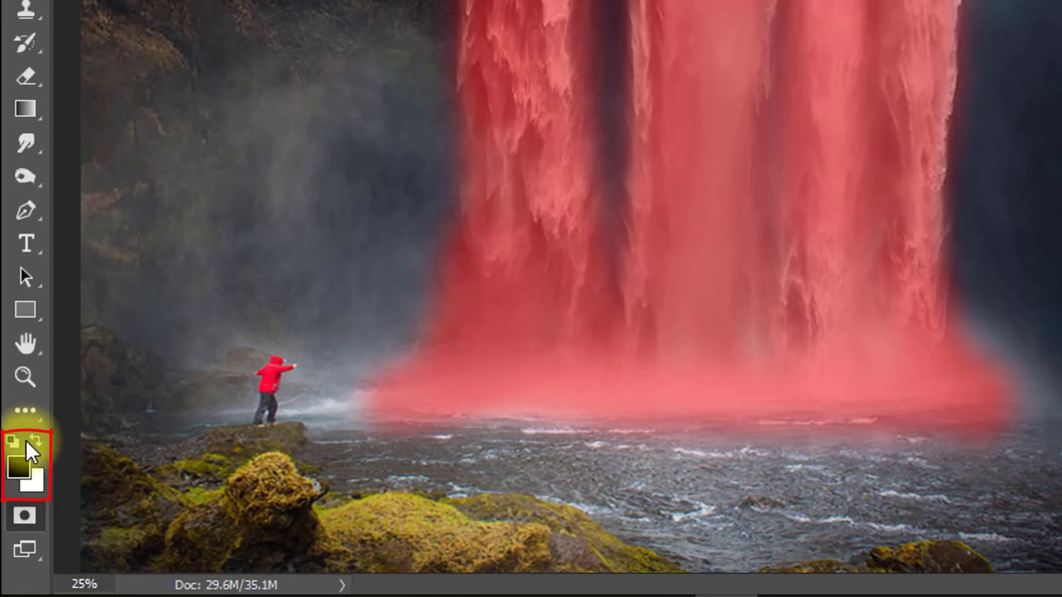
{"action": "left_click", "coordinate": [36, 441]}
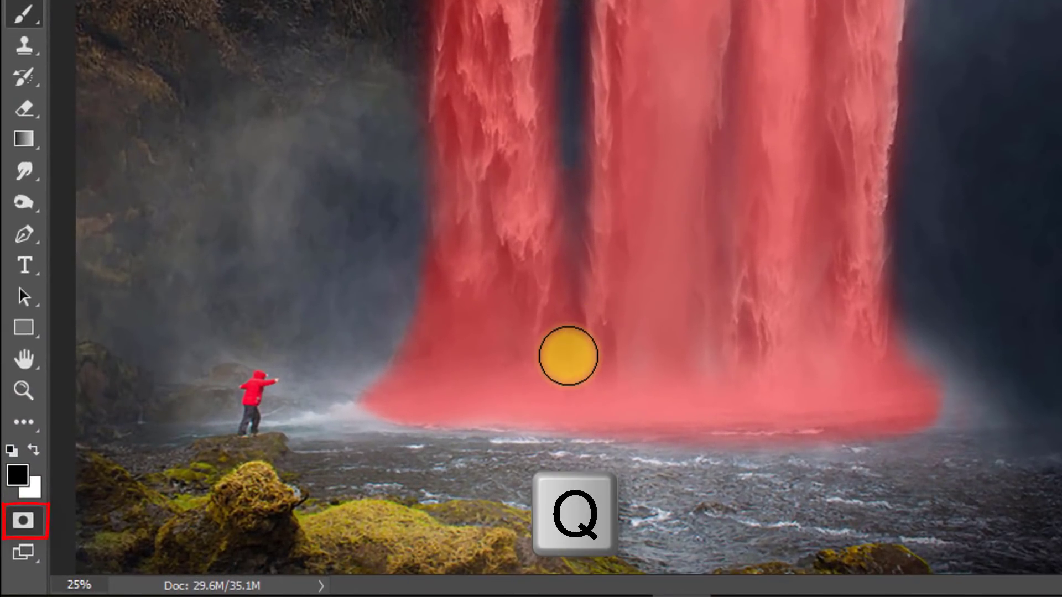
Leave Quick Mask mode and invert the selection so that only the waterfall is selected.
{"action": "key", "text": "q"}
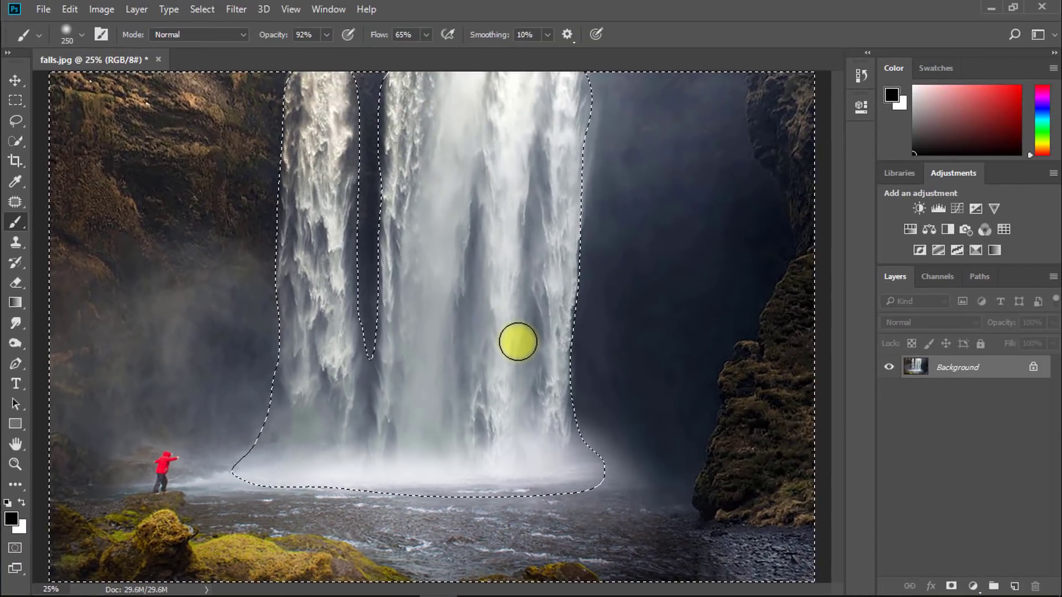
{"action": "key", "text": "ctrl+shift+i"}
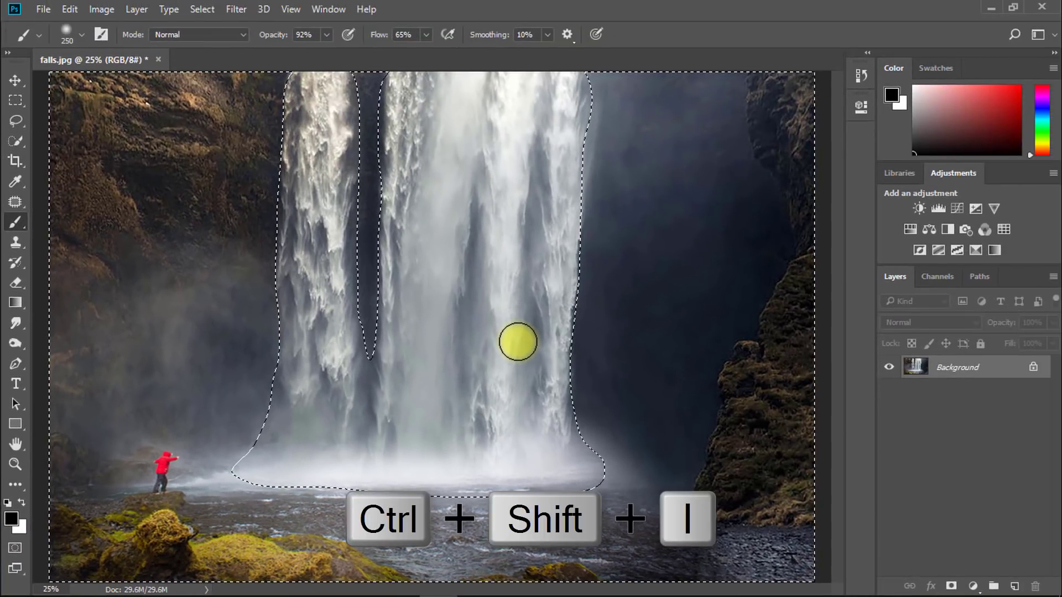
{"action": "key", "text": "ctrl+shift+i"}
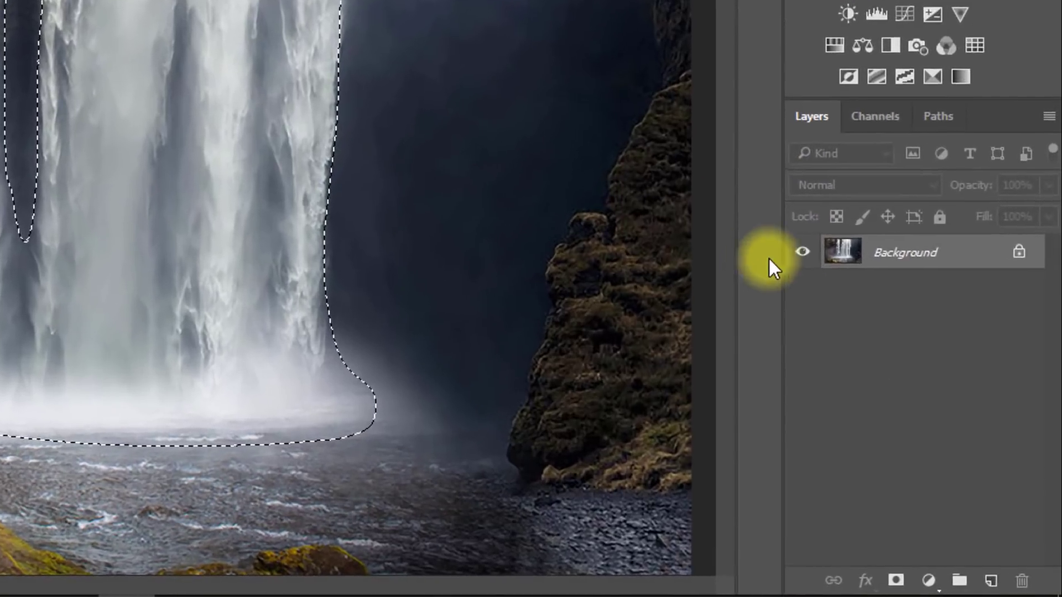
Copy the selected waterfall to a new layer, check it with the Background hidden, and convert it to a Smart Object.
{"action": "key", "text": "ctrl+j"}
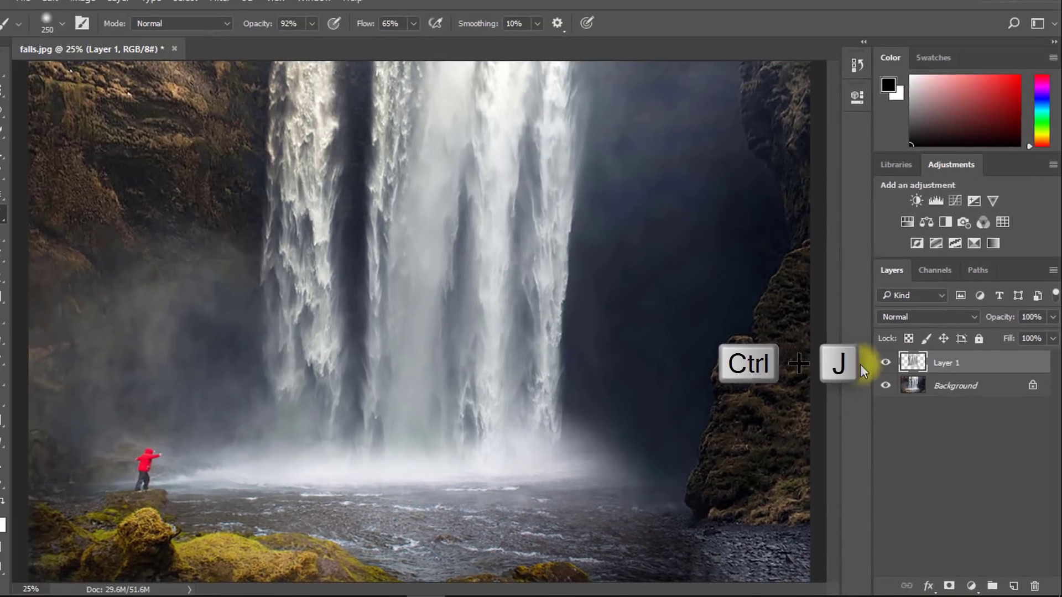
{"action": "left_click", "coordinate": [792, 274]}
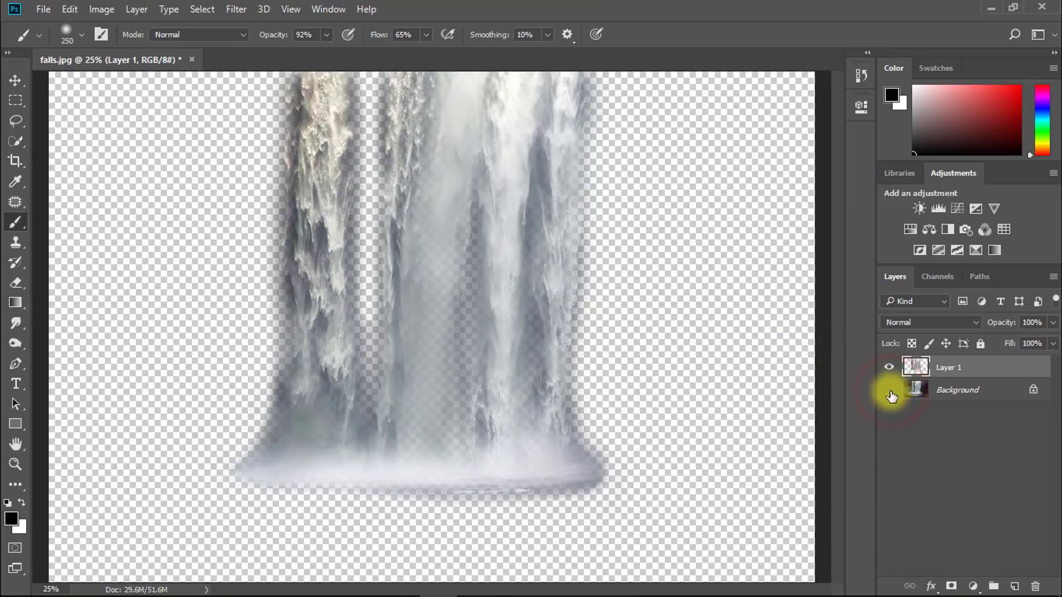
{"action": "left_click", "coordinate": [890, 390]}
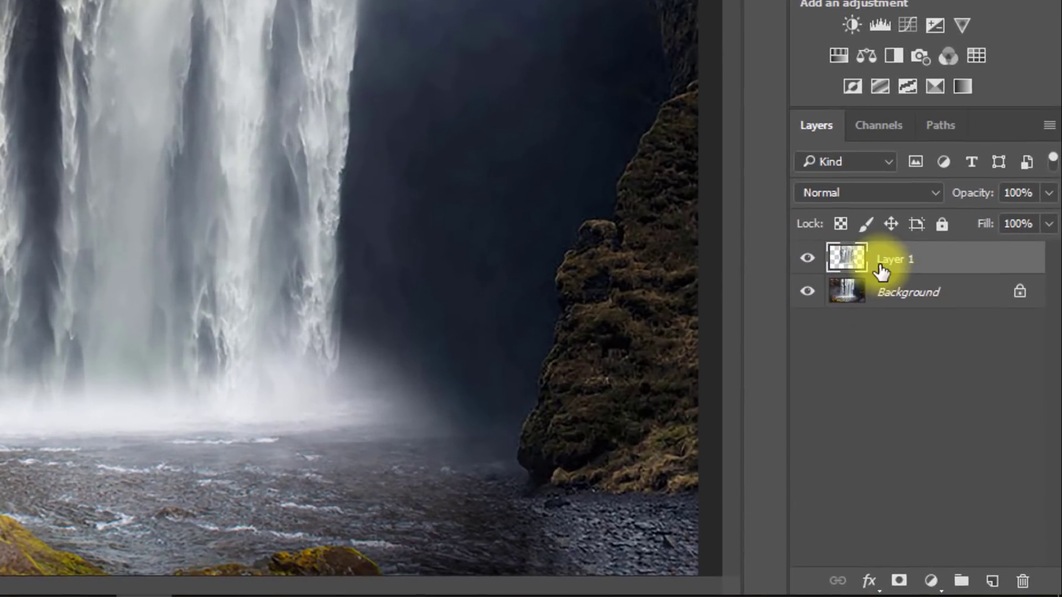
{"action": "right_click", "coordinate": [938, 369]}
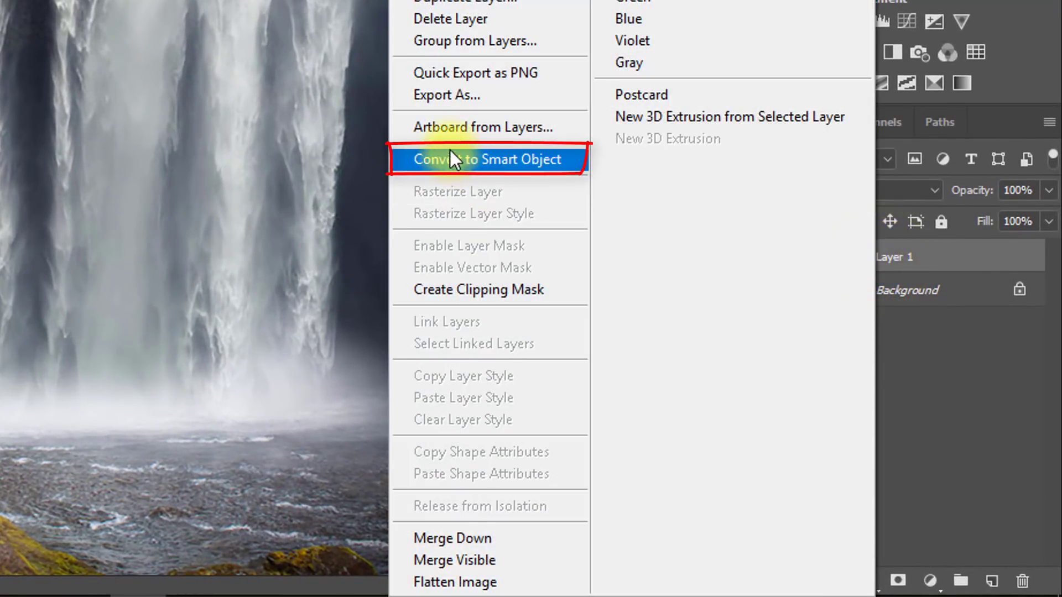
{"action": "left_click", "coordinate": [503, 154]}
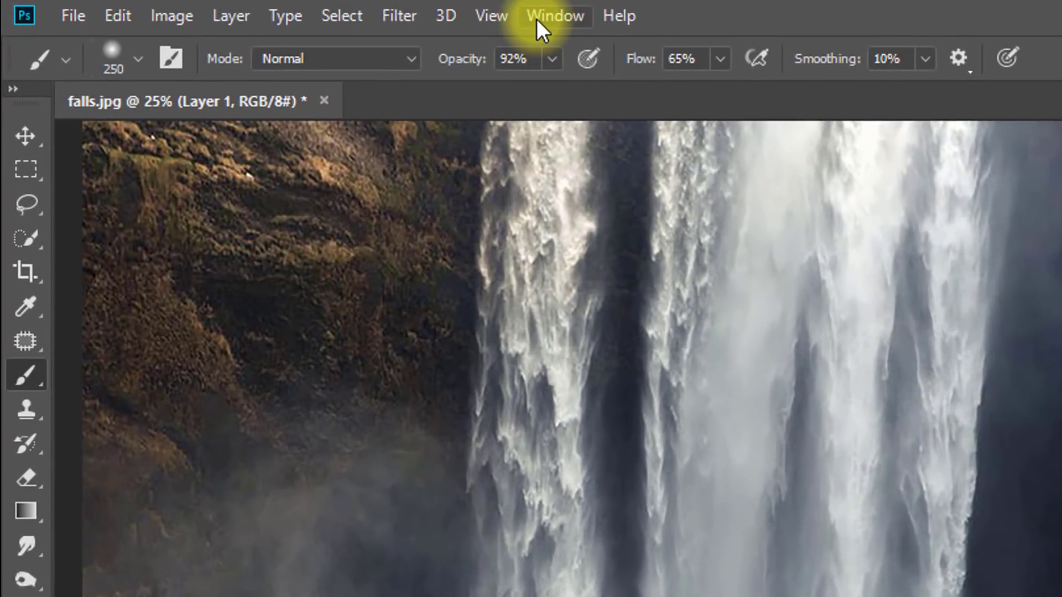
Create a video timeline for the document and shorten Layer 1's clip to end at 01:00f.
{"action": "left_click", "coordinate": [537, 19]}
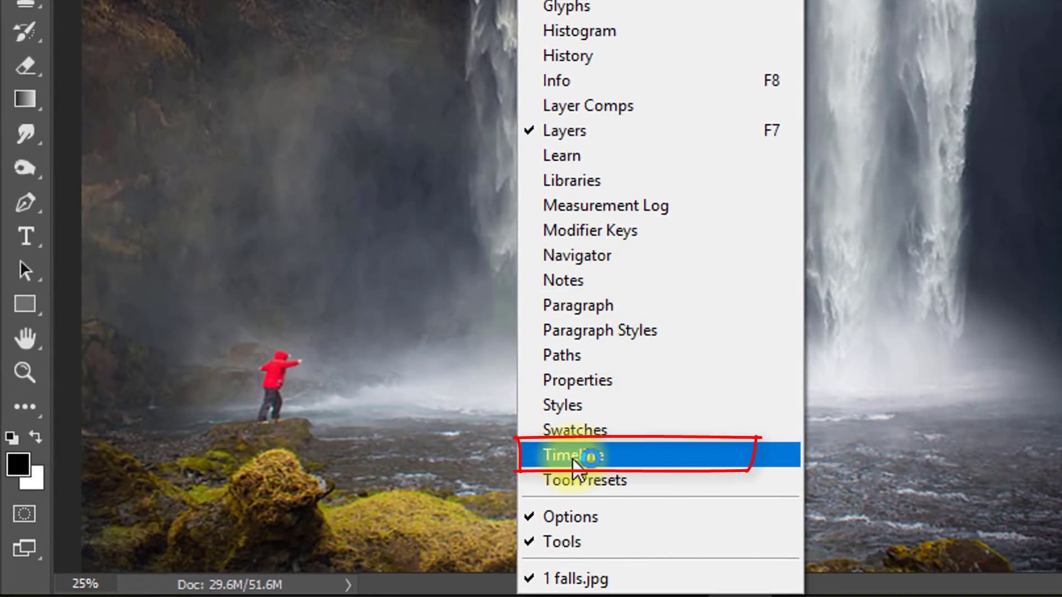
{"action": "left_click", "coordinate": [635, 453]}
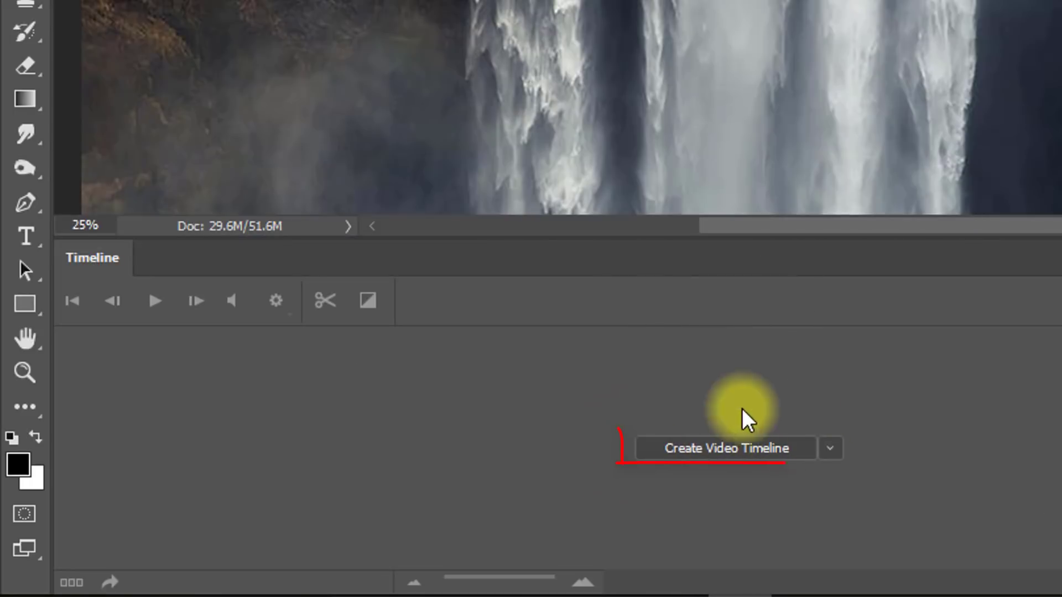
{"action": "left_click", "coordinate": [724, 456]}
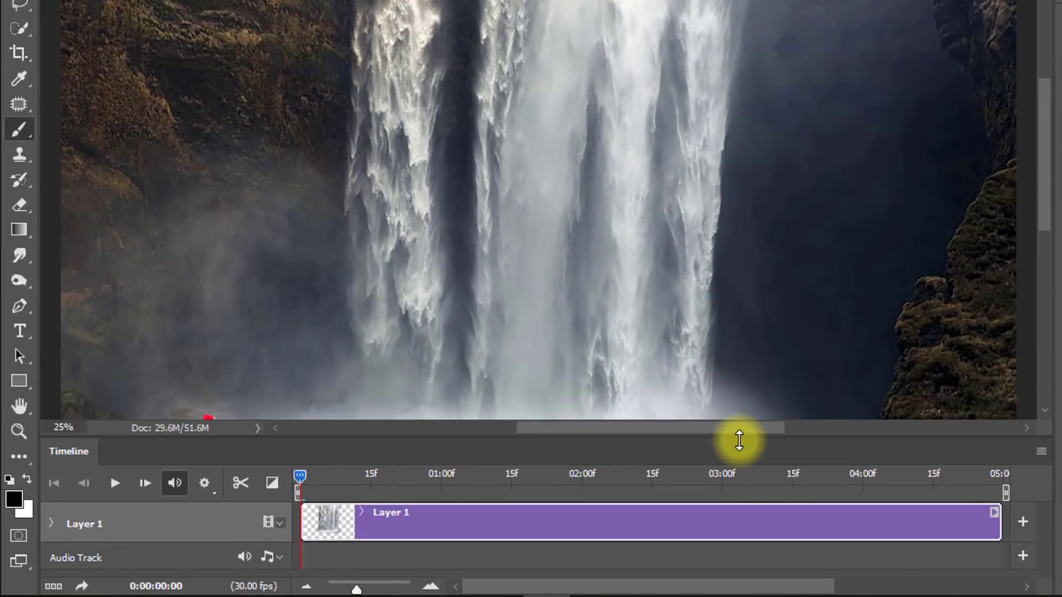
{"action": "left_click_drag", "start_coordinate": [739, 441], "coordinate": [730, 336]}
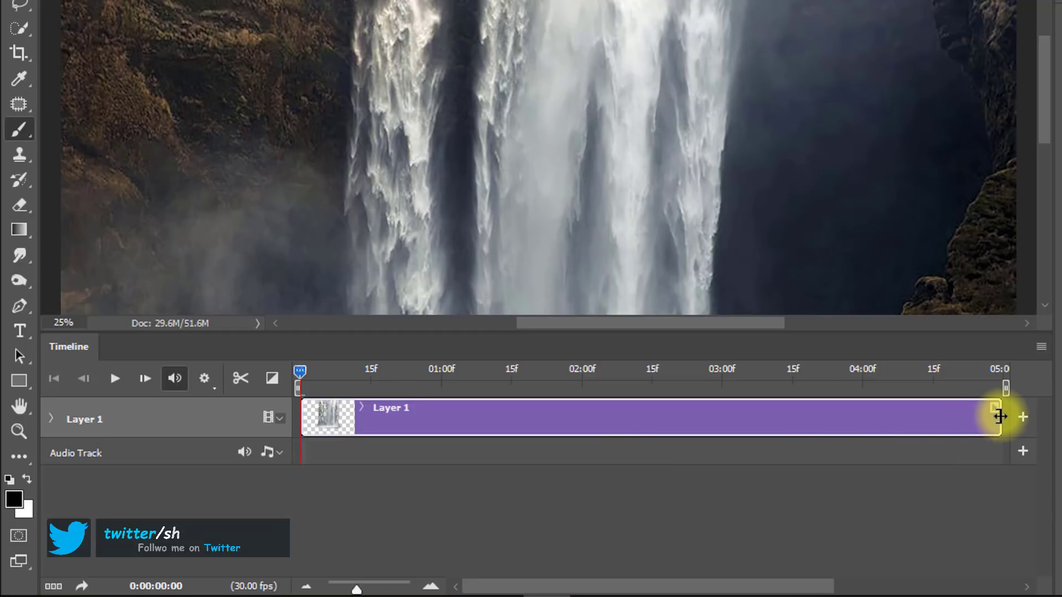
{"action": "left_click_drag", "start_coordinate": [993, 418], "coordinate": [446, 415]}
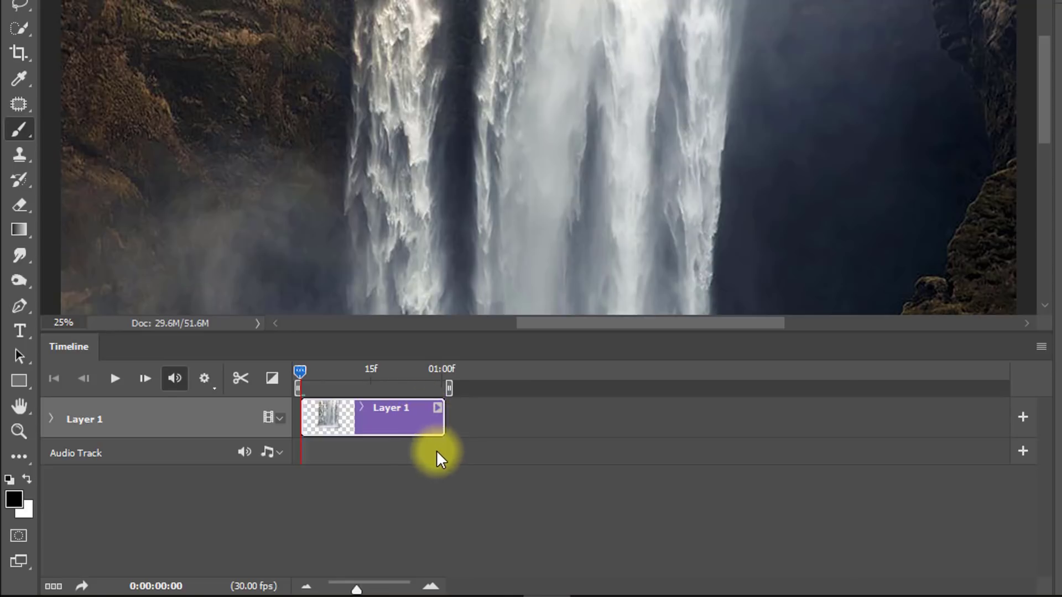
Set a Transform keyframe at the start of Layer 1's clip and move the playhead to the clip's end.
{"action": "scroll", "coordinate": [631, 125], "scroll_direction": "down", "scroll_amount": 2}
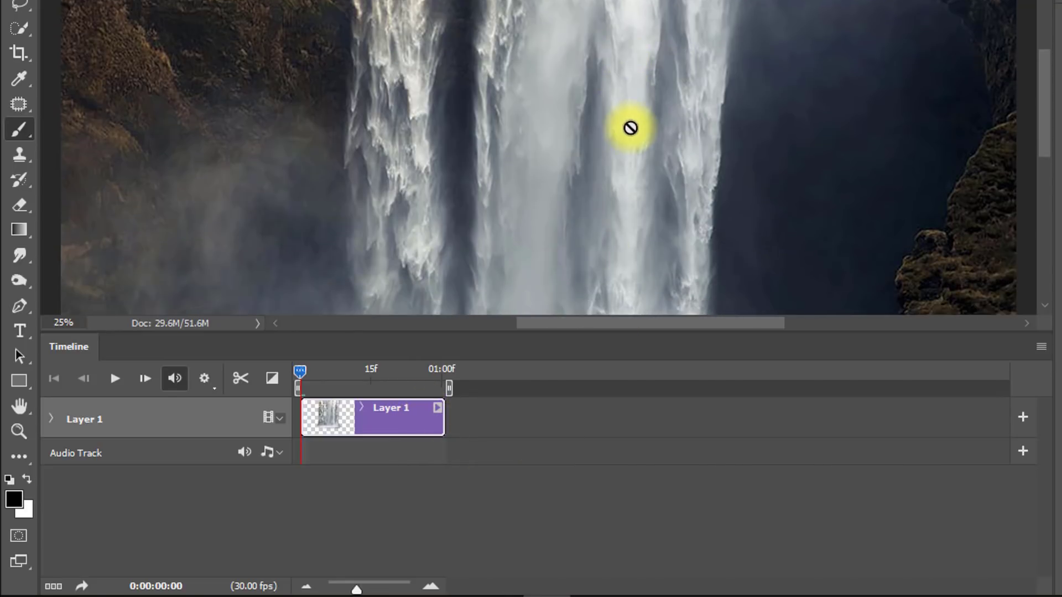
{"action": "scroll", "coordinate": [599, 115], "scroll_direction": "down", "scroll_amount": 1}
{"action": "left_click", "coordinate": [586, 139]}
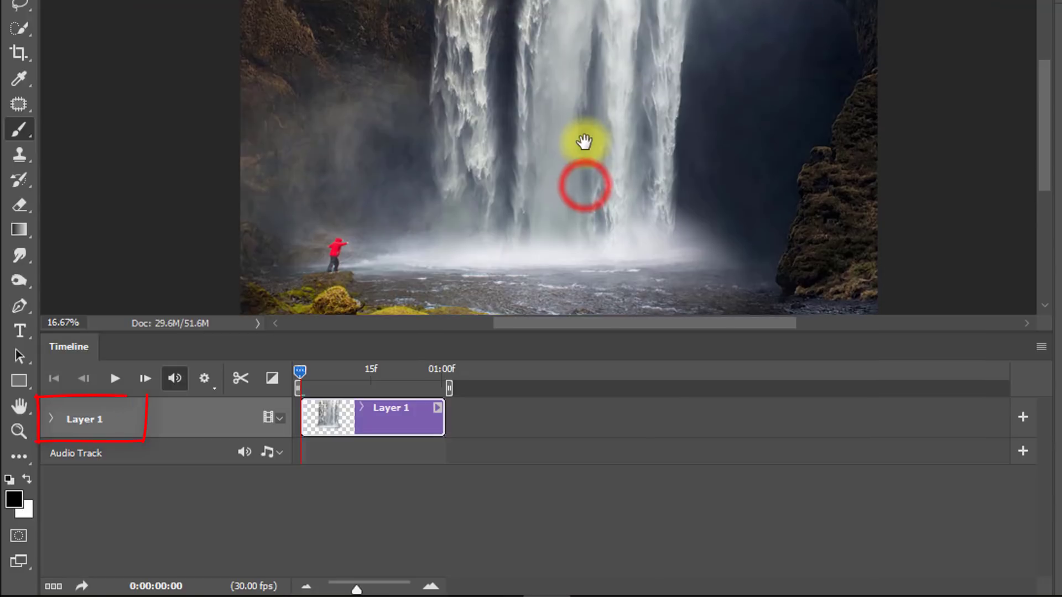
{"action": "left_click", "coordinate": [585, 144]}
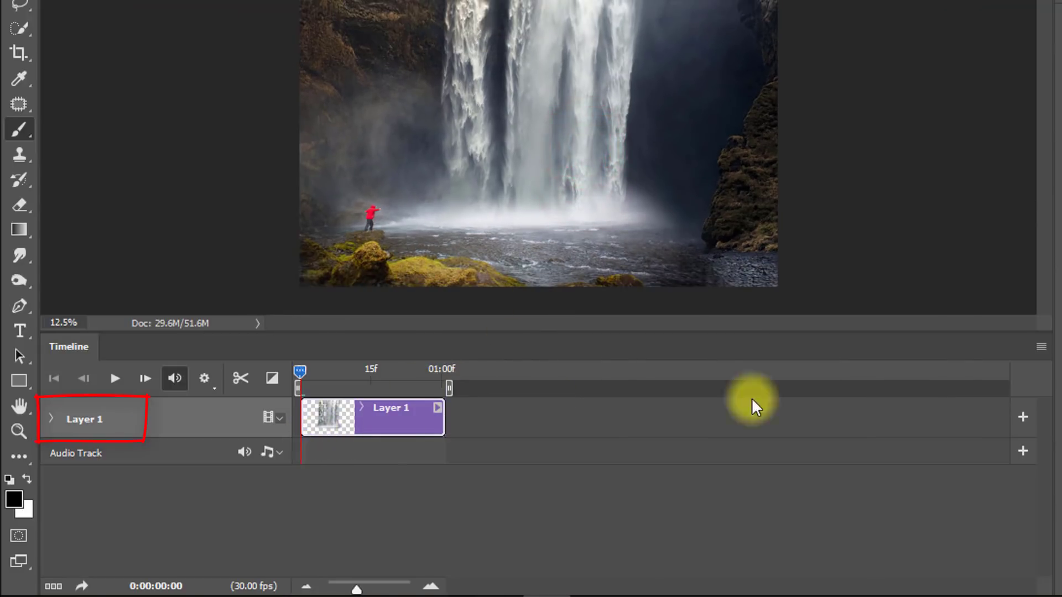
{"action": "left_click", "coordinate": [51, 419]}
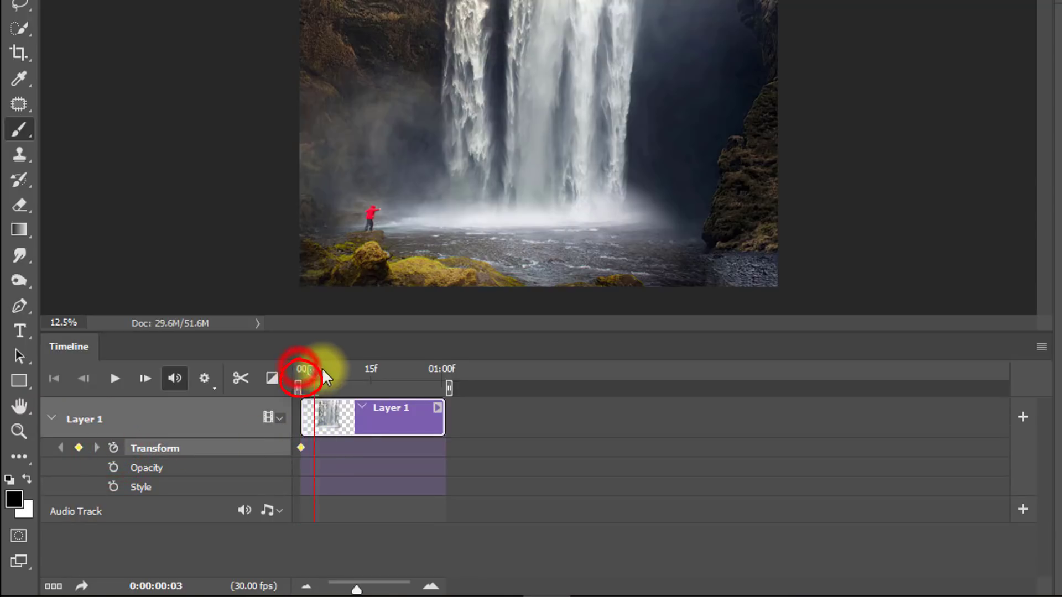
{"action": "left_click_drag", "start_coordinate": [325, 378], "coordinate": [422, 378]}
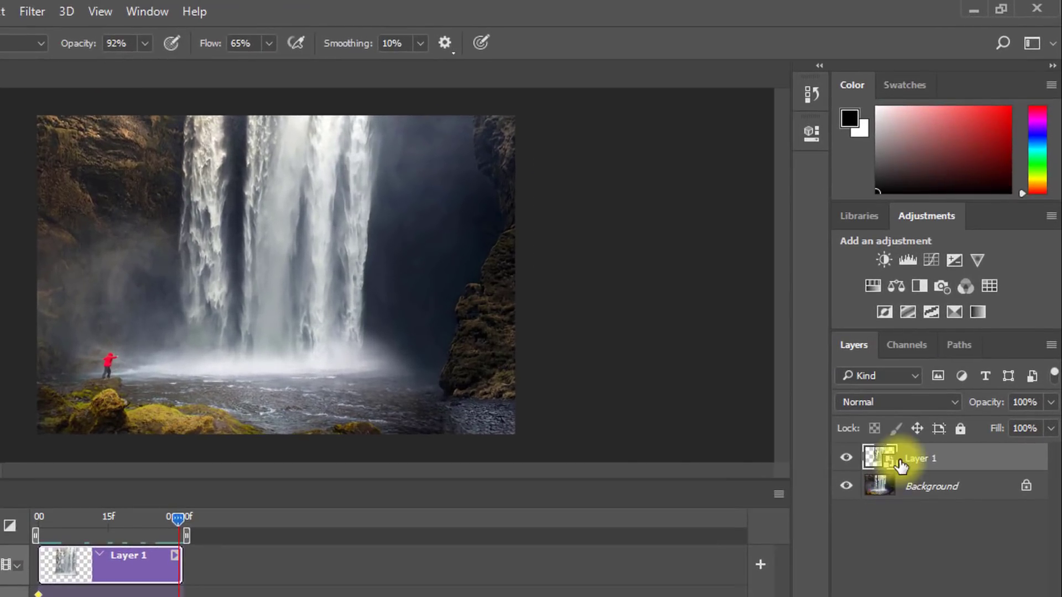
Stretch the Layer 1 waterfall downward with Free Transform to 134.39% height, keeping its top edge fixed.
{"action": "key", "text": "ctrl+t"}
{"action": "left_click", "coordinate": [923, 412]}
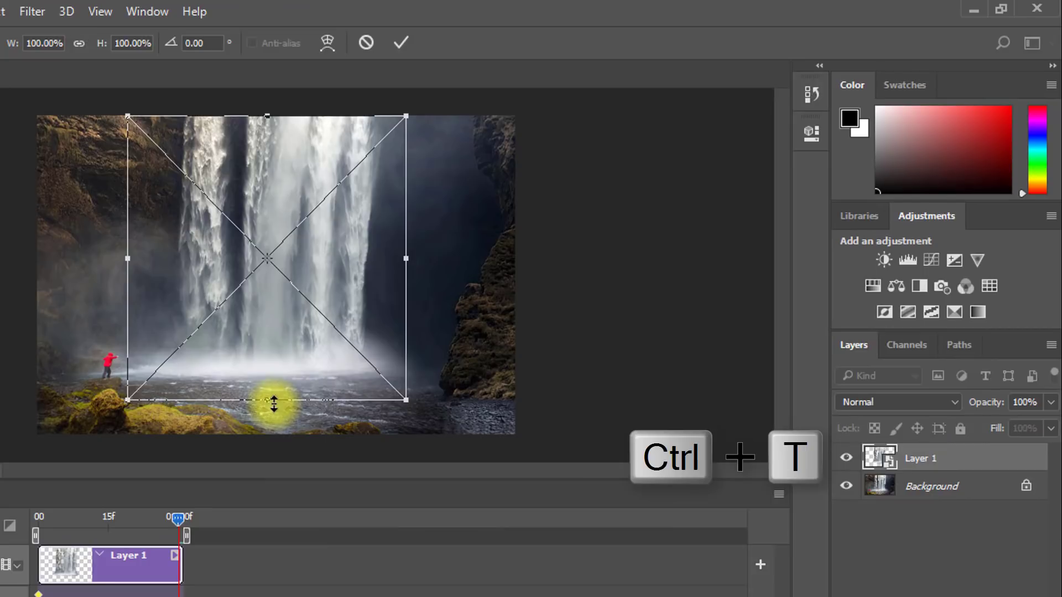
{"action": "left_click_drag", "start_coordinate": [267, 401], "coordinate": [273, 499]}
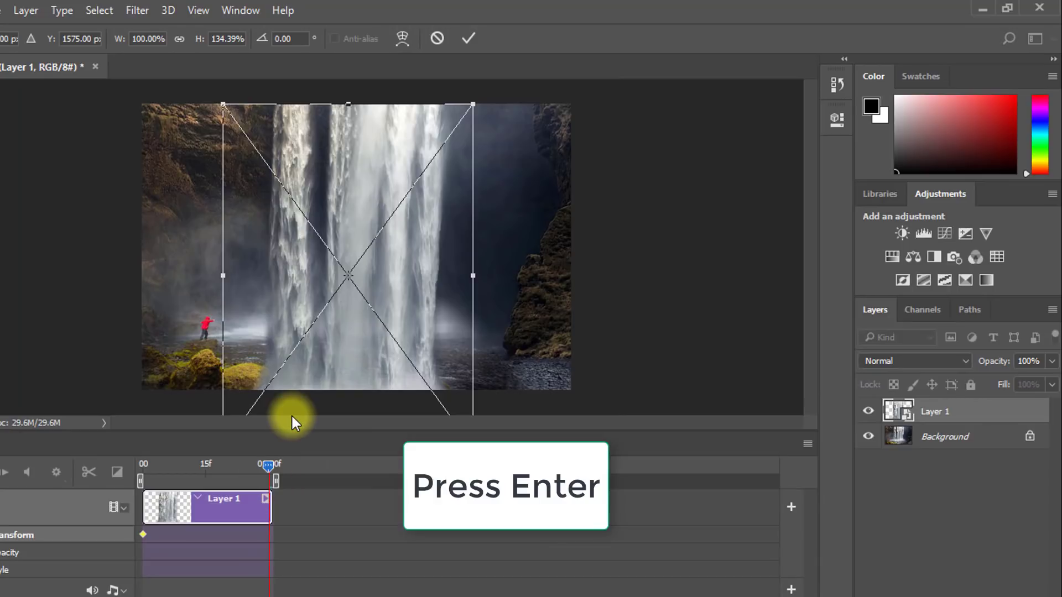
{"action": "key", "text": "Return"}
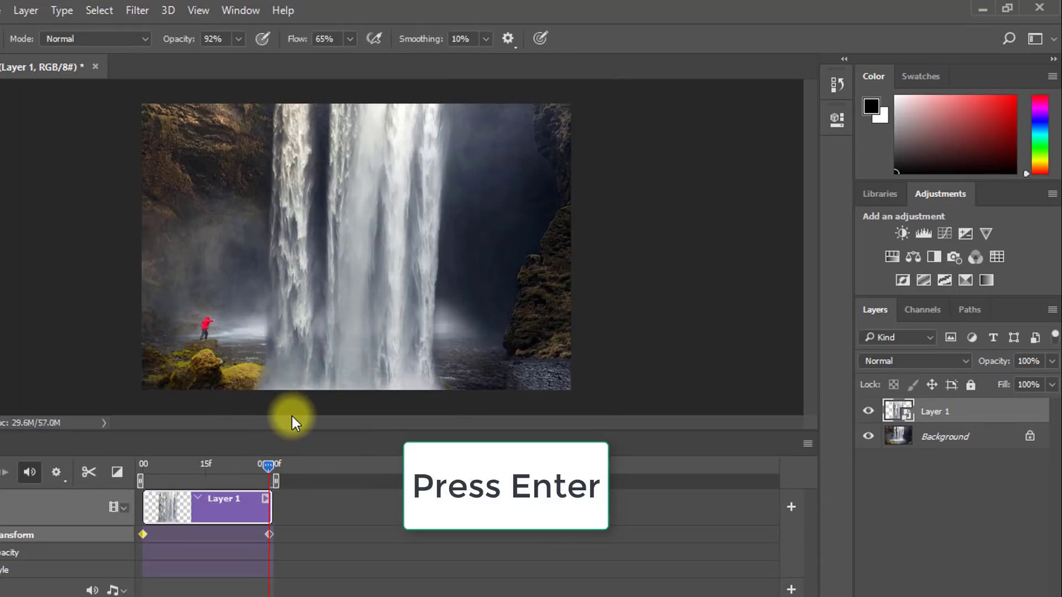
Adjust the second Transform keyframe to sit at the end of Layer 1's clip and return the playhead to the start.
{"action": "left_click", "coordinate": [271, 535]}
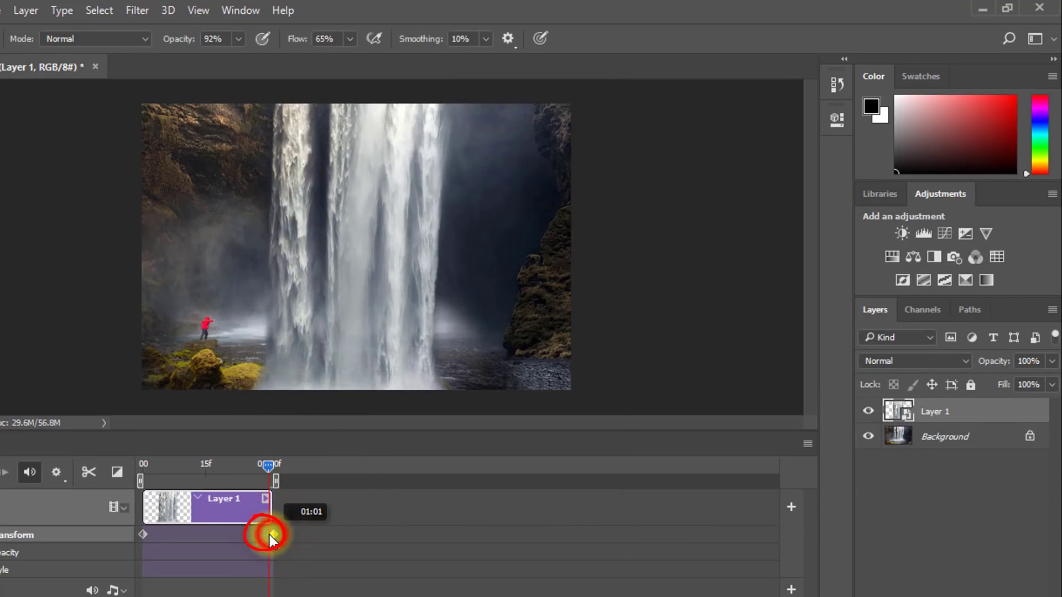
{"action": "left_click_drag", "start_coordinate": [270, 535], "coordinate": [268, 534]}
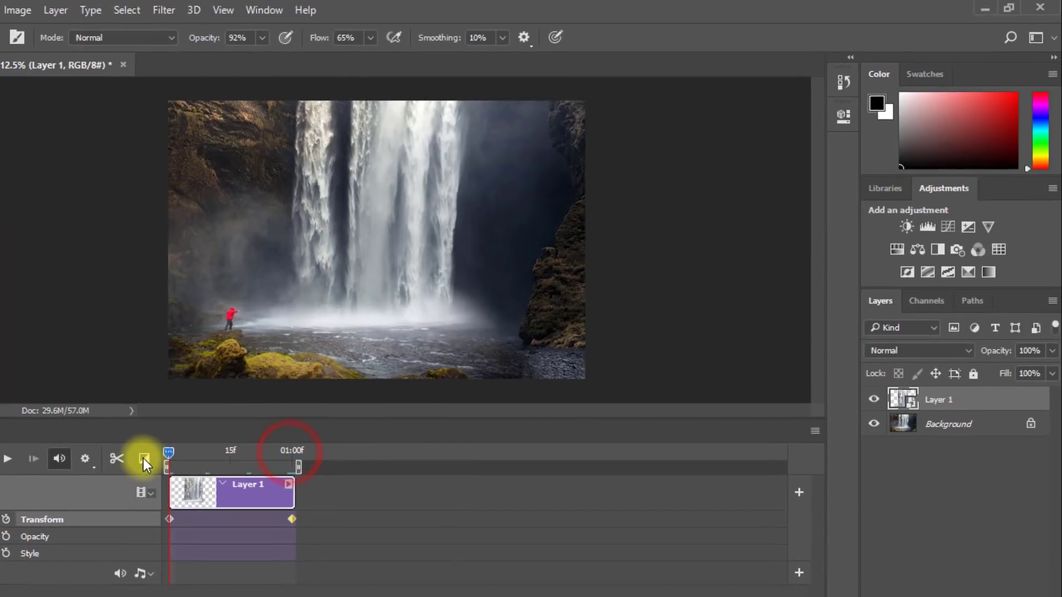
{"action": "left_click", "coordinate": [142, 465]}
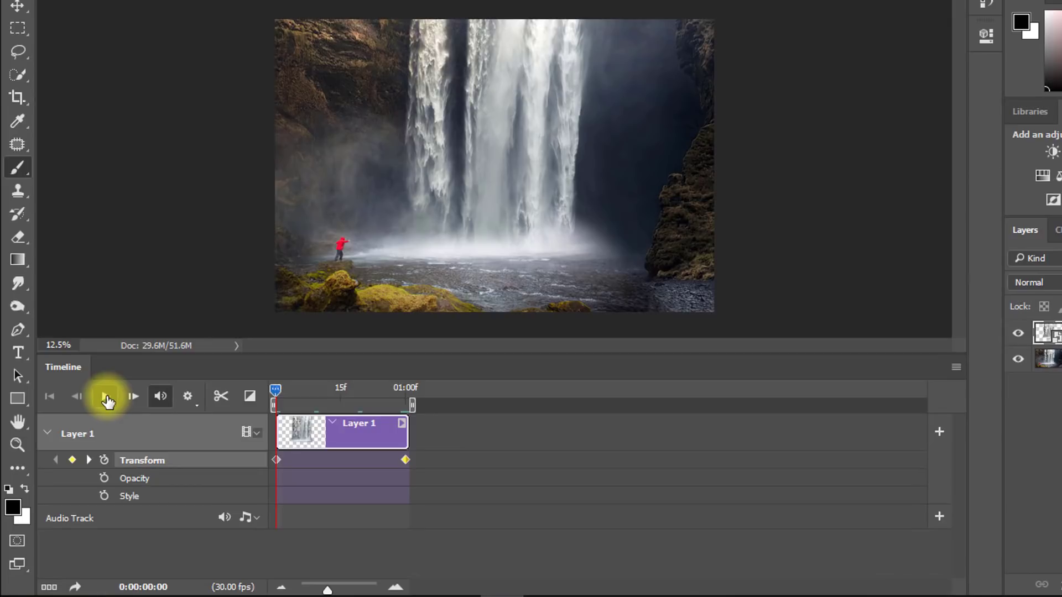
Play back the stretched Layer 1 animation to check the water's movement, and stop the playback.
{"action": "left_click", "coordinate": [106, 398]}
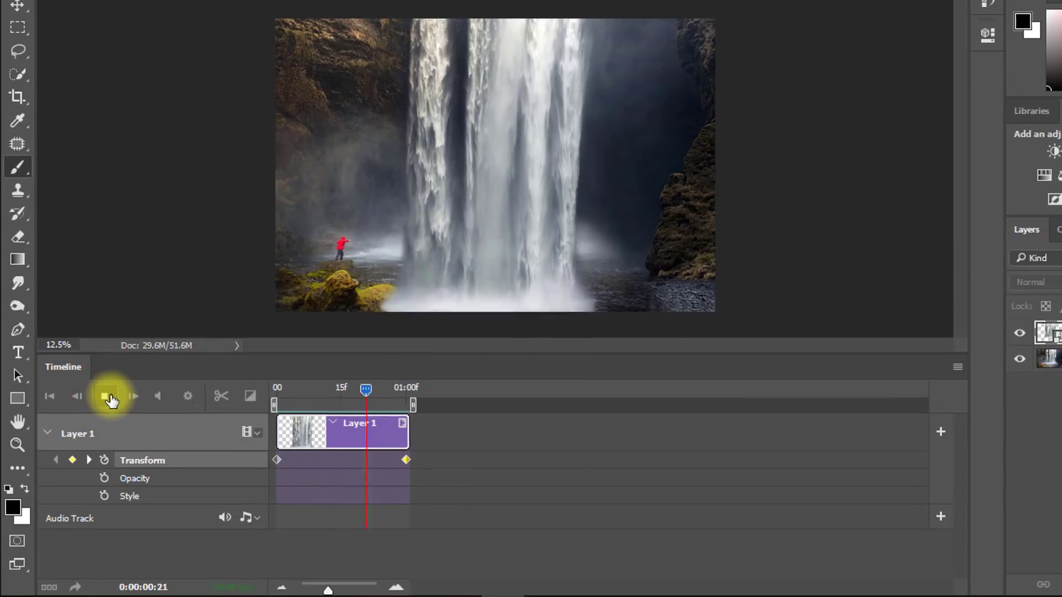
{"action": "left_click", "coordinate": [106, 398]}
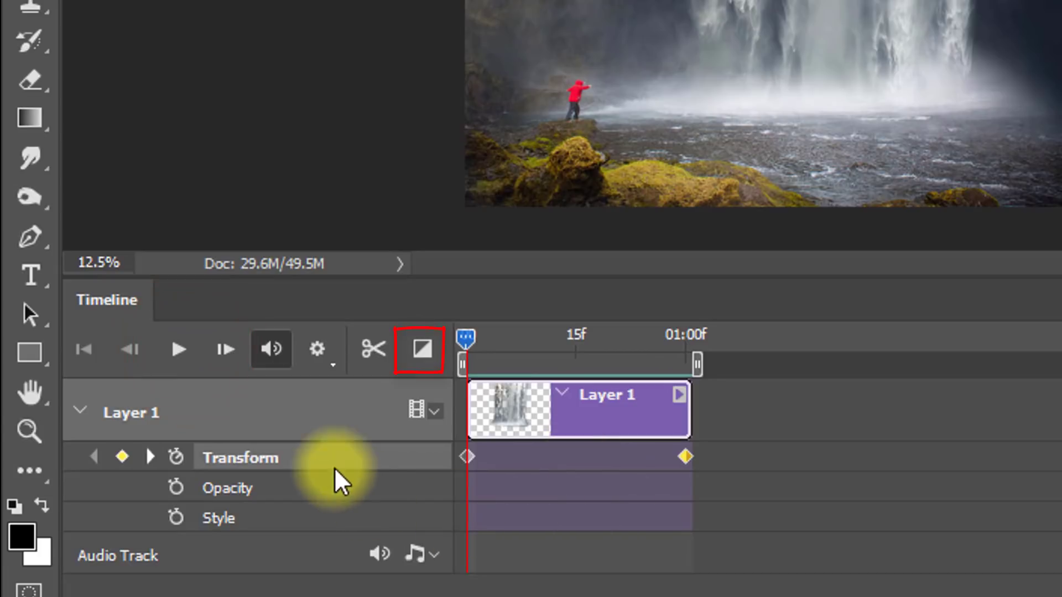
Apply a 1 s Fade transition to both the start and the end of Layer 1's clip and preview the animation.
{"action": "left_click", "coordinate": [423, 353]}
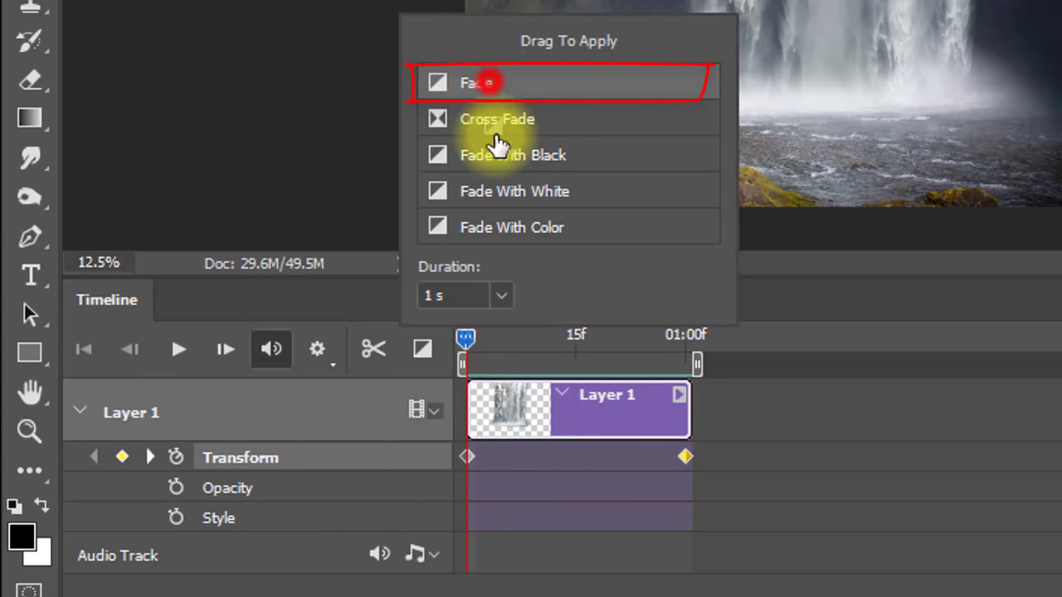
{"action": "left_click_drag", "start_coordinate": [497, 144], "coordinate": [497, 388]}
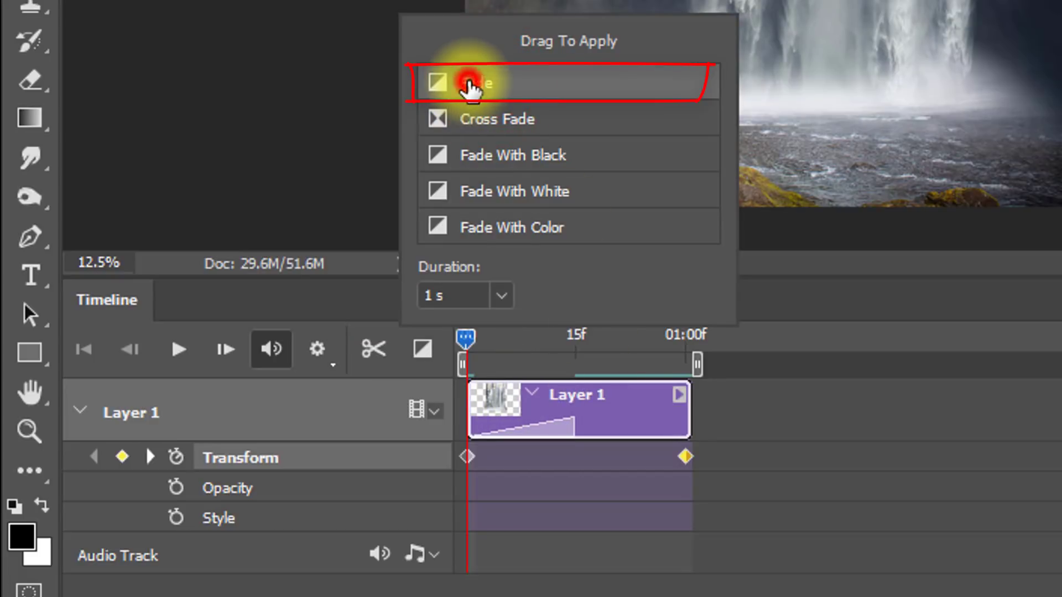
{"action": "left_click_drag", "start_coordinate": [470, 89], "coordinate": [628, 415]}
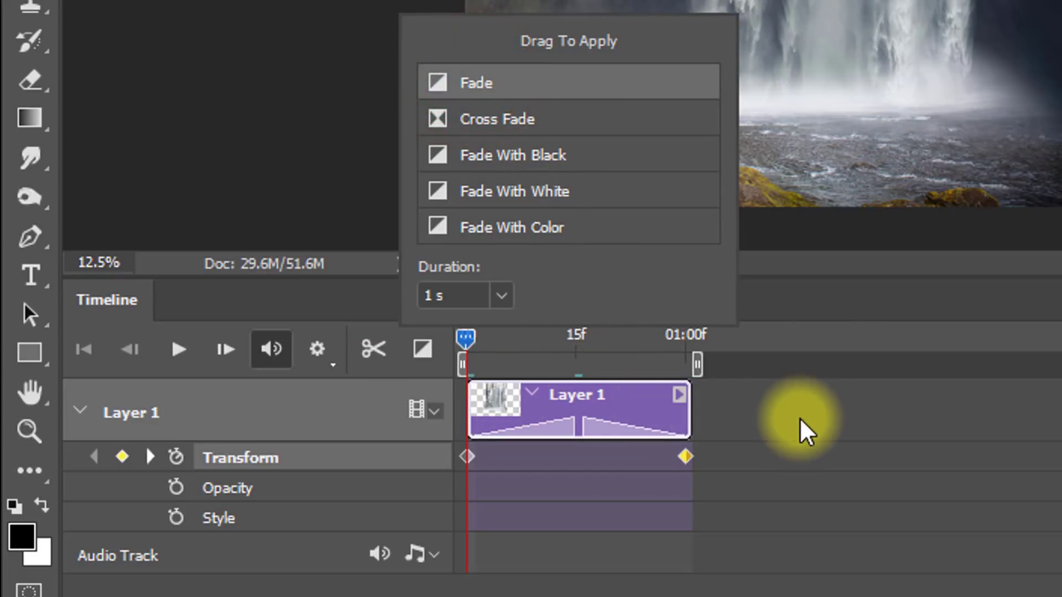
{"action": "left_click", "coordinate": [367, 310]}
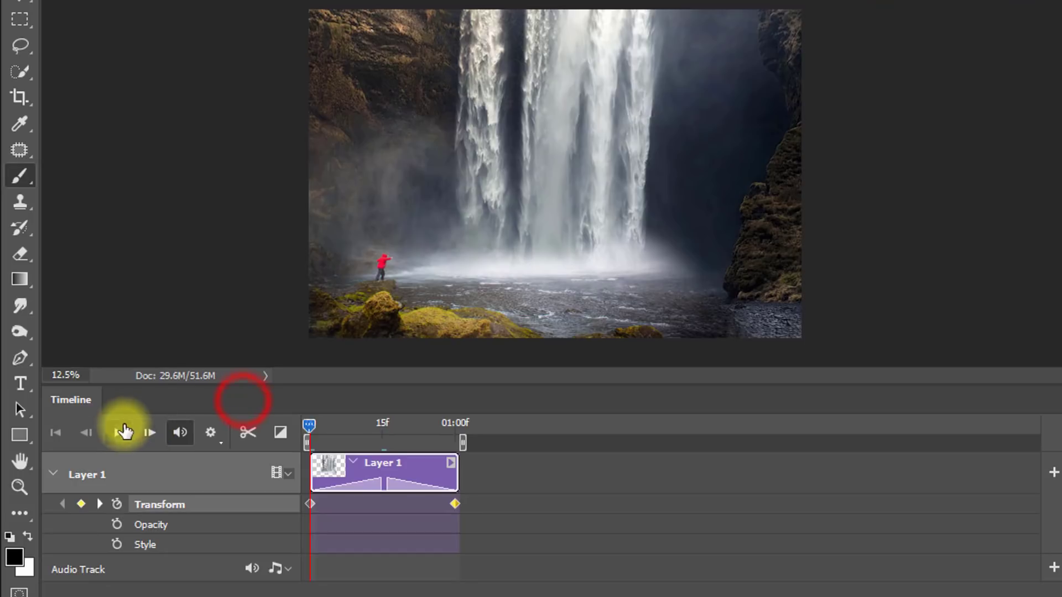
{"action": "left_click", "coordinate": [120, 434]}
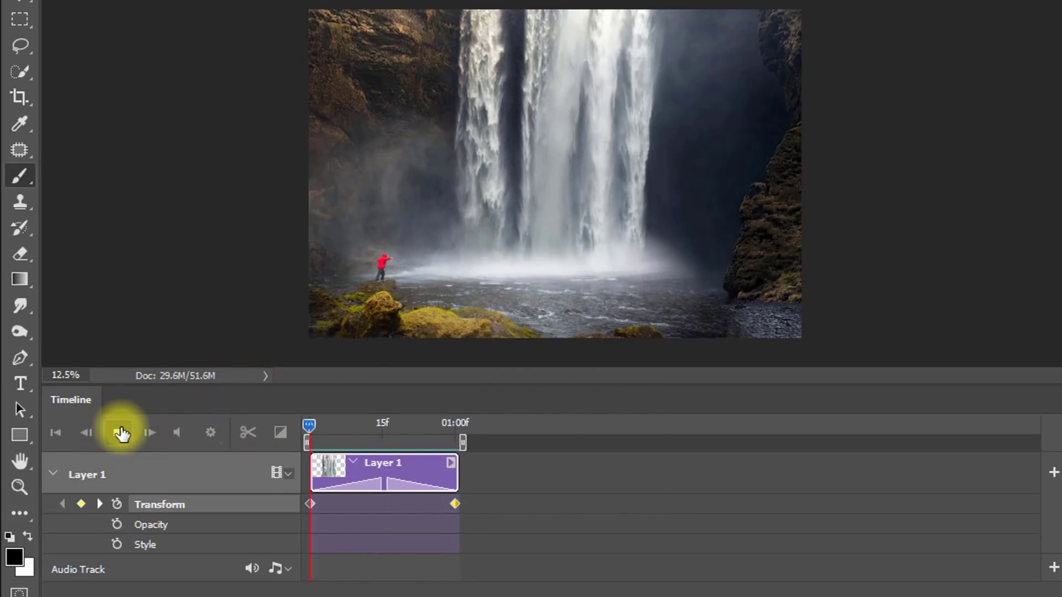
{"action": "left_click", "coordinate": [120, 435]}
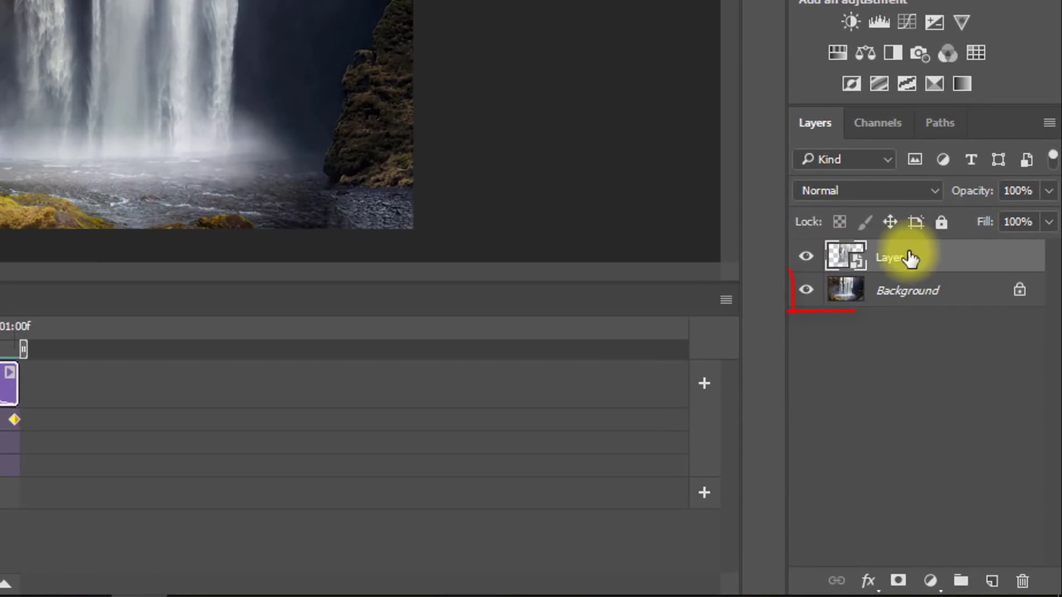
Paint a Quick Mask on the Background layer over the mist on both sides of the waterfall and the pool at its base.
{"action": "left_click", "coordinate": [966, 379]}
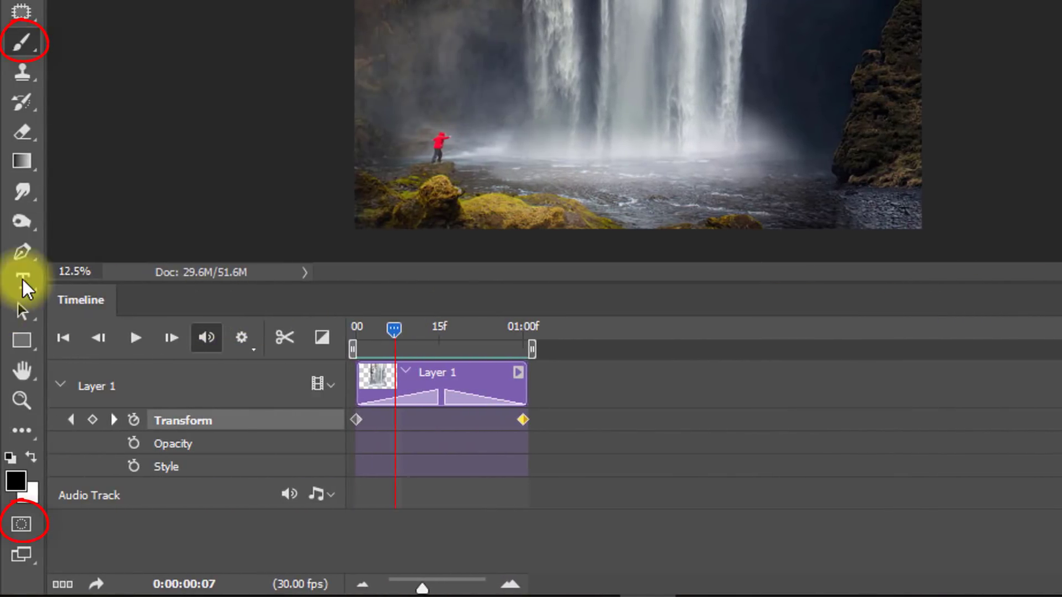
{"action": "left_click", "coordinate": [21, 524]}
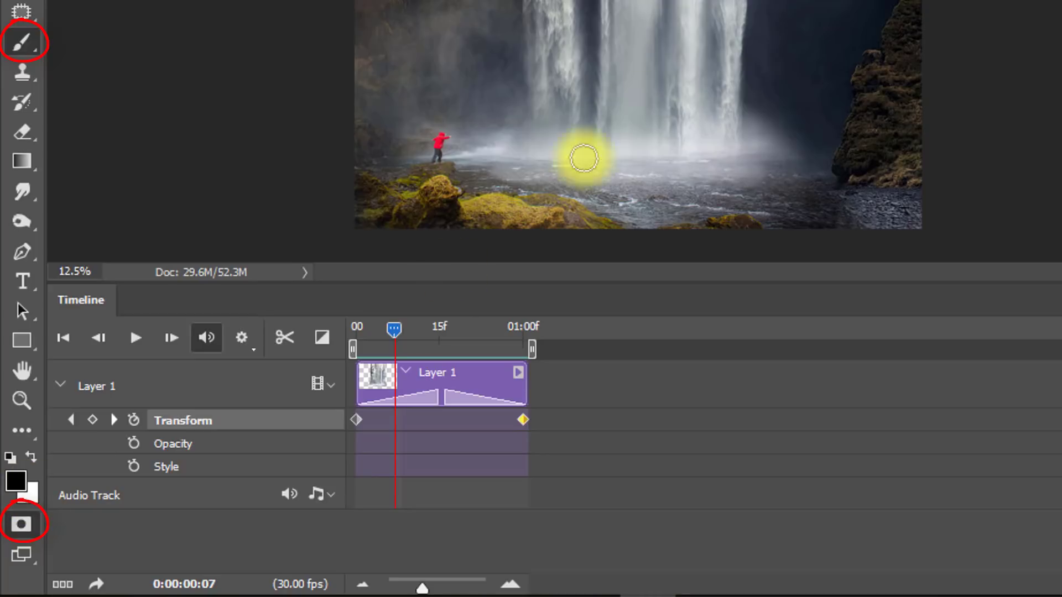
{"action": "left_click", "coordinate": [530, 46]}
{"action": "left_click", "coordinate": [528, 45]}
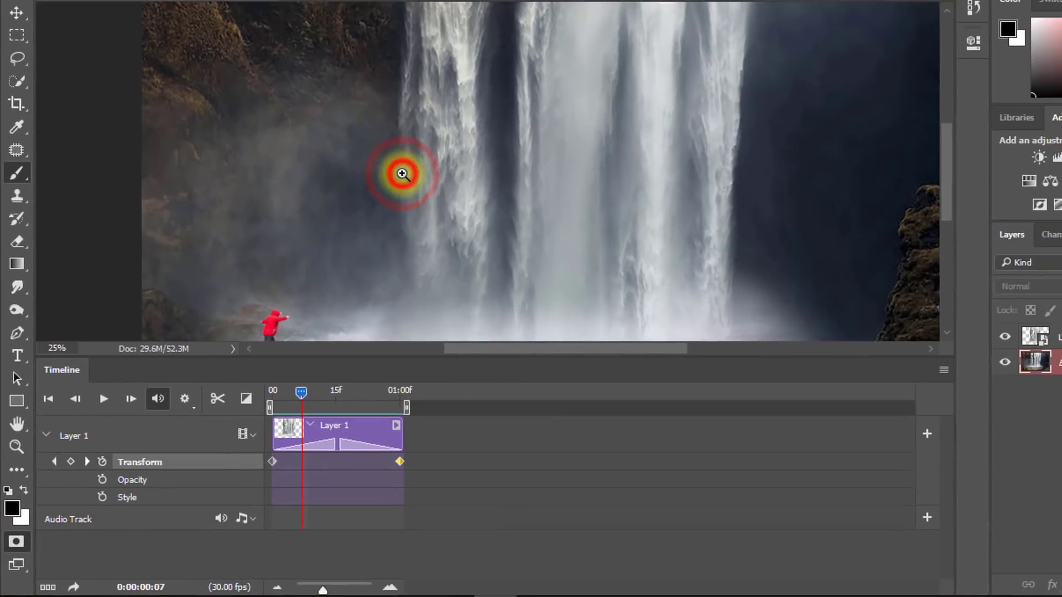
{"action": "left_click", "coordinate": [402, 175], "text": "alt"}
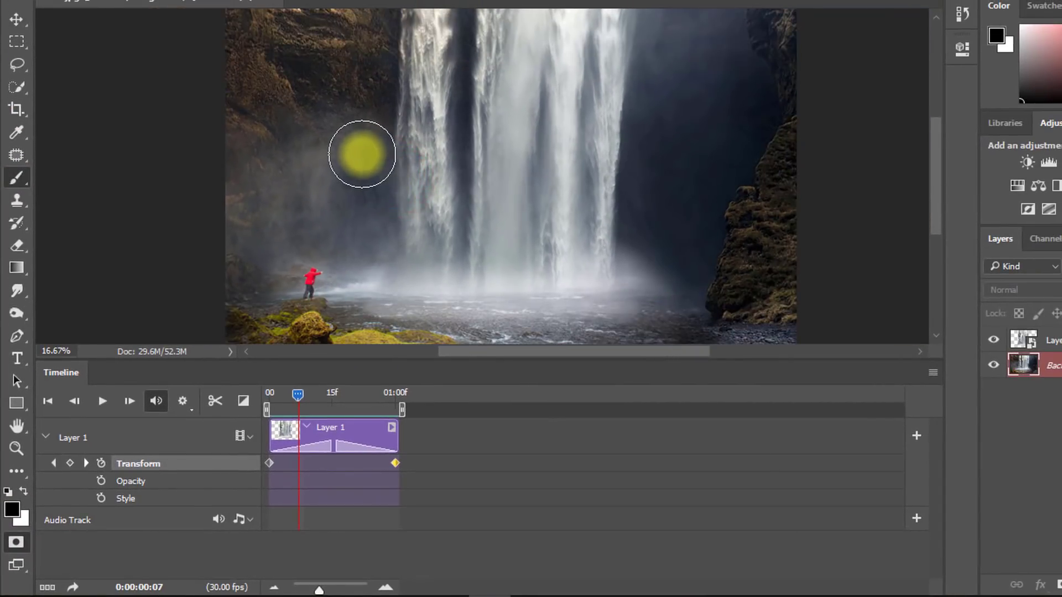
{"action": "left_click", "coordinate": [362, 155]}
{"action": "mouse_move", "coordinate": [296, 241]}
{"action": "left_mouse_down"}
{"action": "mouse_move", "coordinate": [336, 265]}
{"action": "mouse_move", "coordinate": [350, 212]}
{"action": "mouse_move", "coordinate": [384, 292]}
{"action": "mouse_move", "coordinate": [609, 322]}
{"action": "mouse_move", "coordinate": [645, 173]}
{"action": "left_mouse_up"}
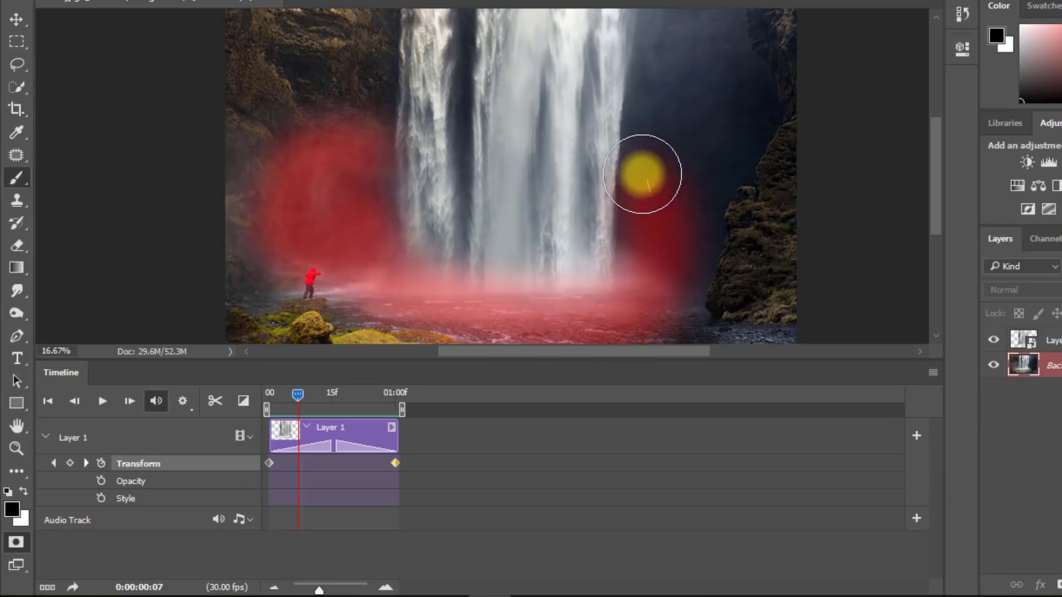
{"action": "key", "text": "ctrl+minus"}
{"action": "left_click_drag", "start_coordinate": [619, 235], "coordinate": [592, 292]}
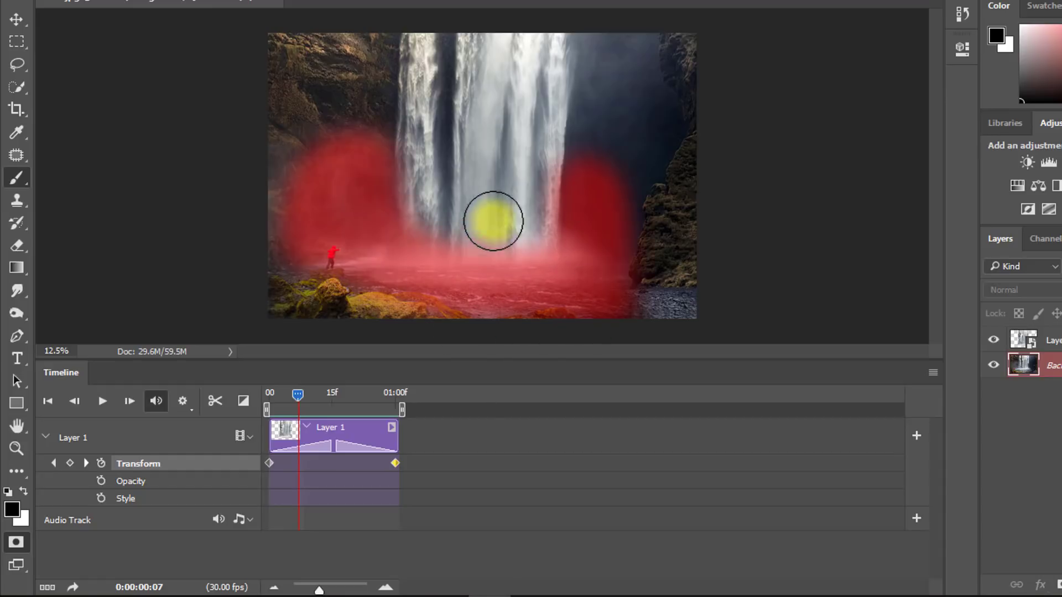
{"action": "left_click", "coordinate": [103, 401]}
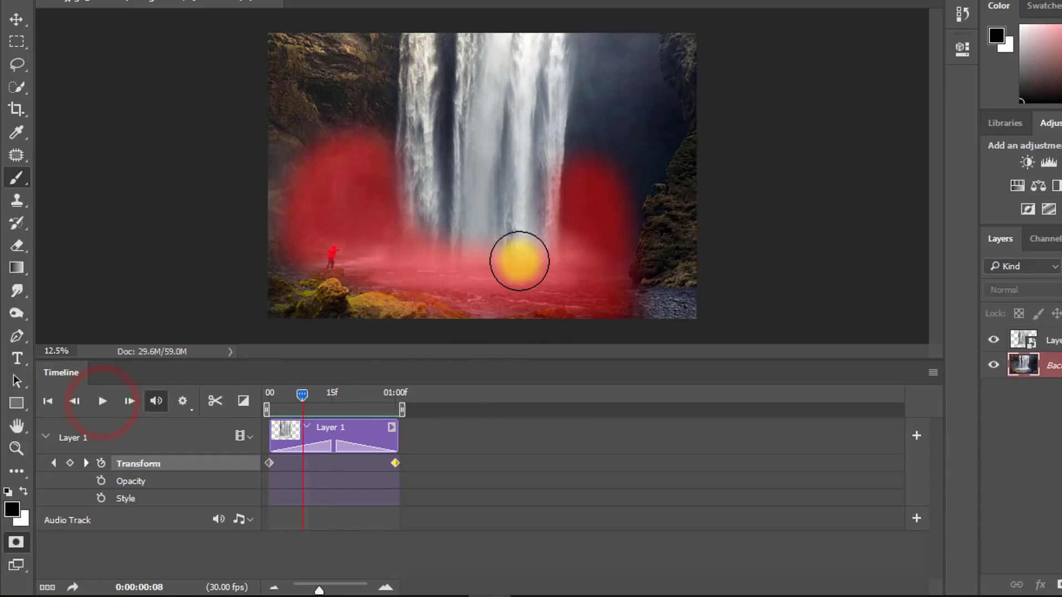
{"action": "left_click", "coordinate": [579, 244]}
{"action": "left_click", "coordinate": [362, 257]}
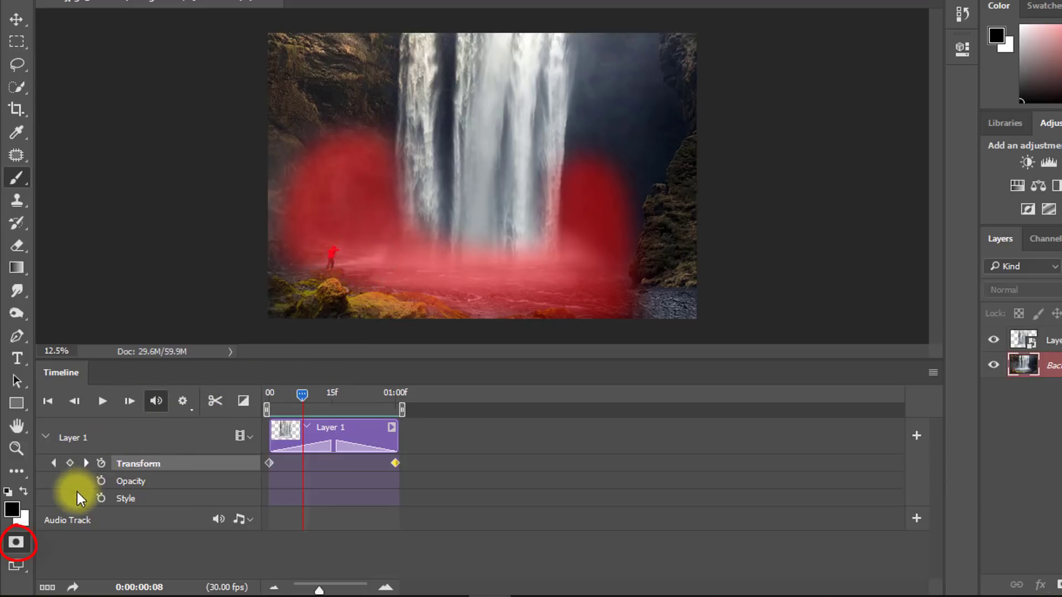
Turn the Quick Mask into a selection, invert it to cover the painted mist and pool, and copy that area to a new layer.
{"action": "key", "text": "q"}
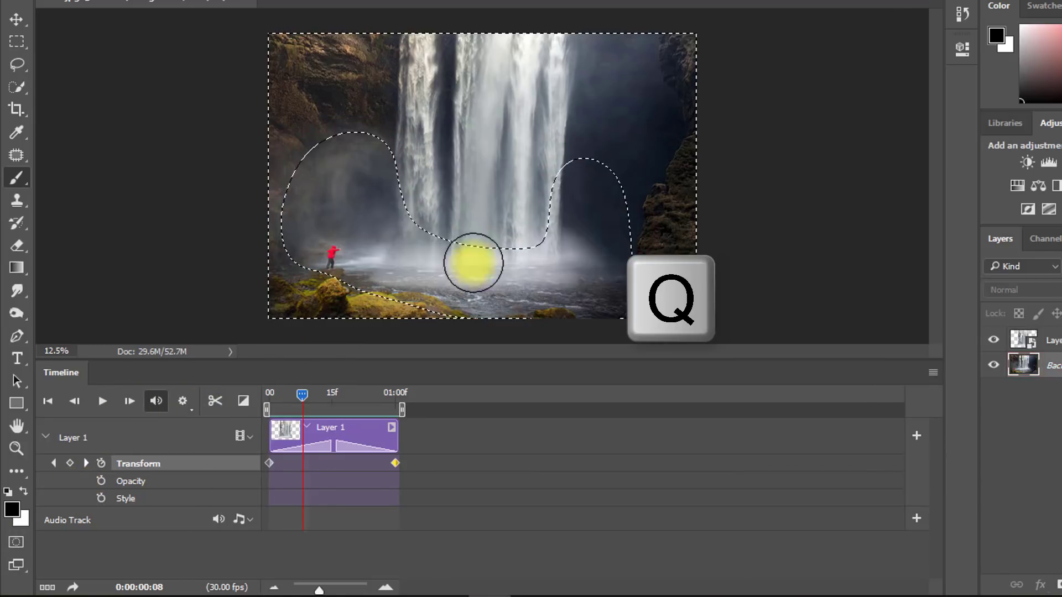
{"action": "key", "text": "ctrl+shift+i"}
{"action": "key", "text": "ctrl+shift+i"}
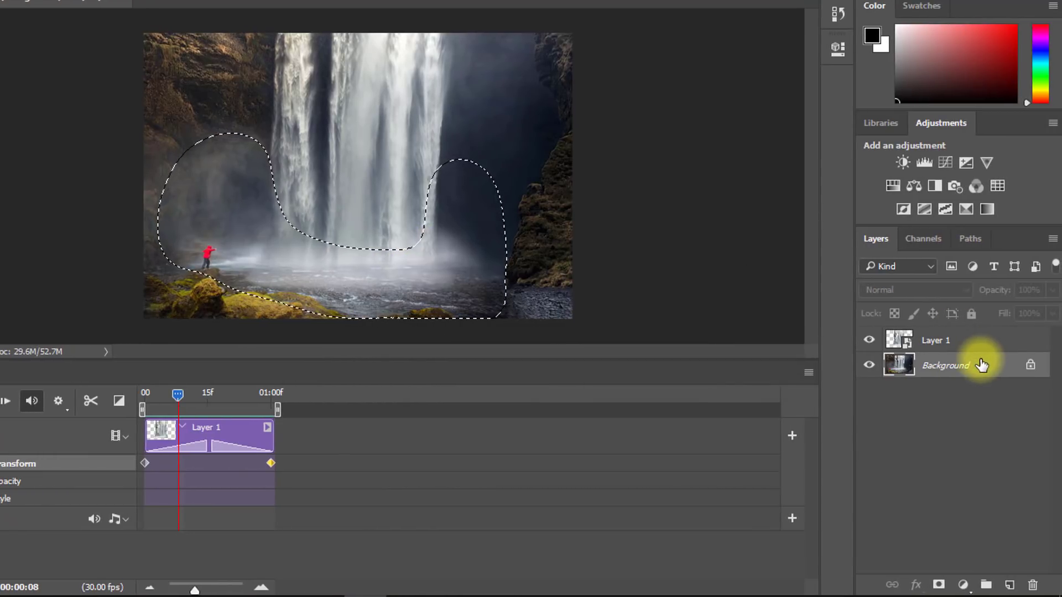
{"action": "key", "text": "ctrl+j"}
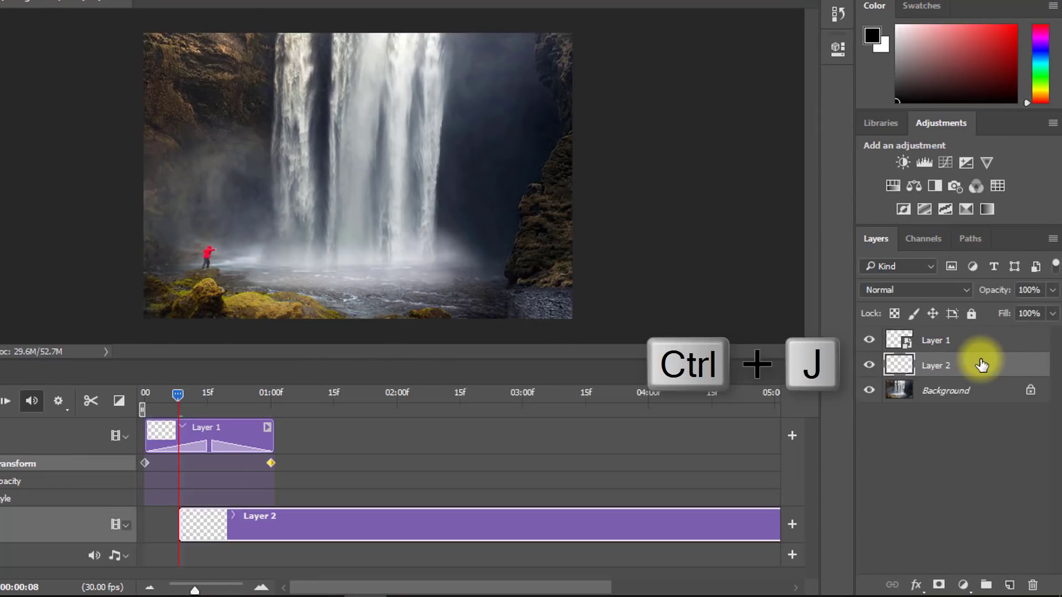
Hide Layer 1 and the Background to inspect the copied mist on its own, and show both layers again.
{"action": "left_click", "coordinate": [869, 340]}
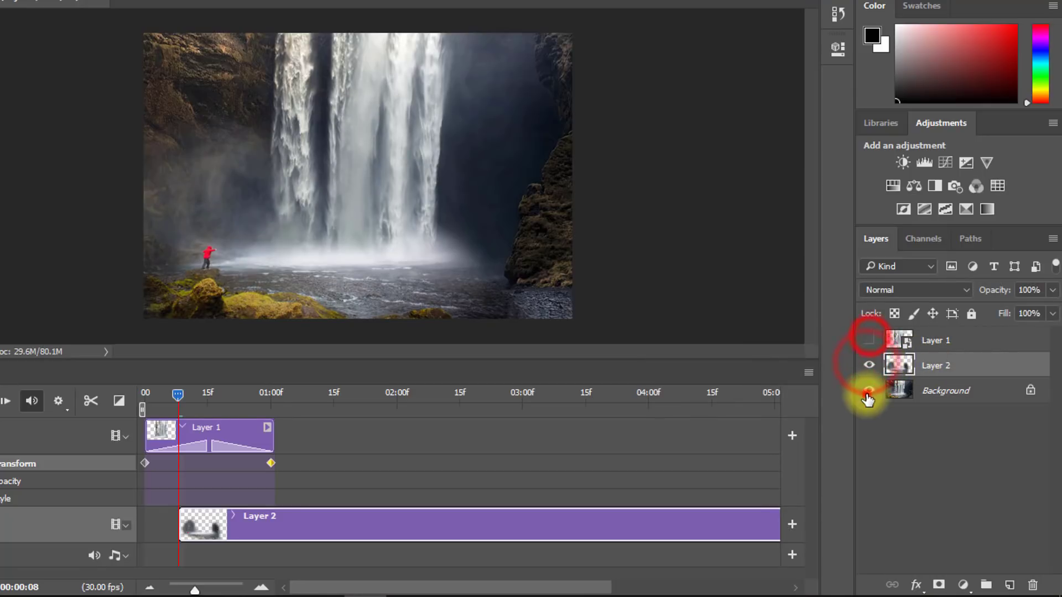
{"action": "left_click", "coordinate": [869, 390]}
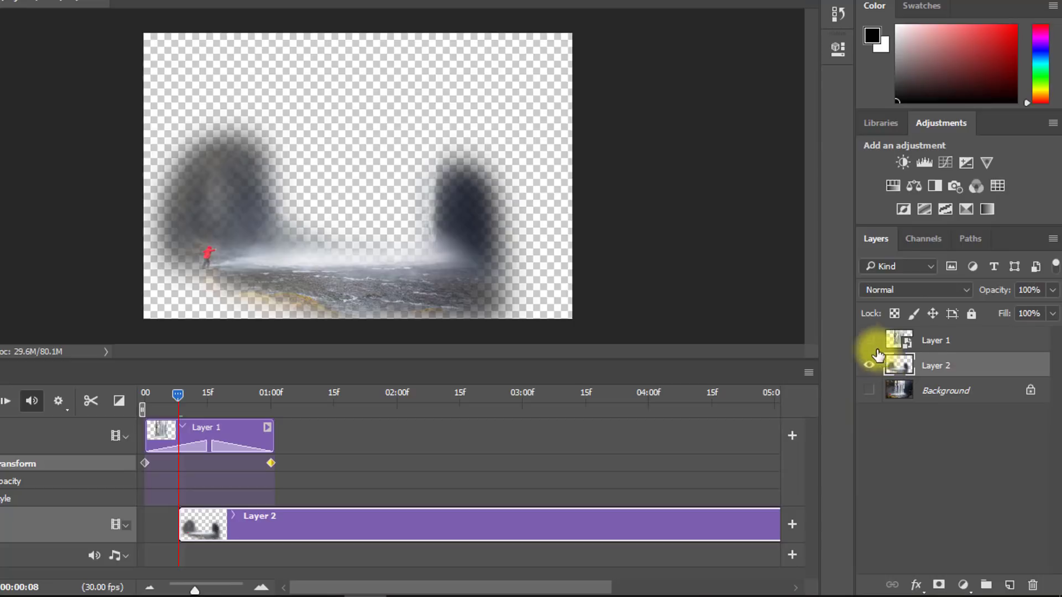
{"action": "left_click", "coordinate": [870, 340]}
{"action": "left_click", "coordinate": [869, 391]}
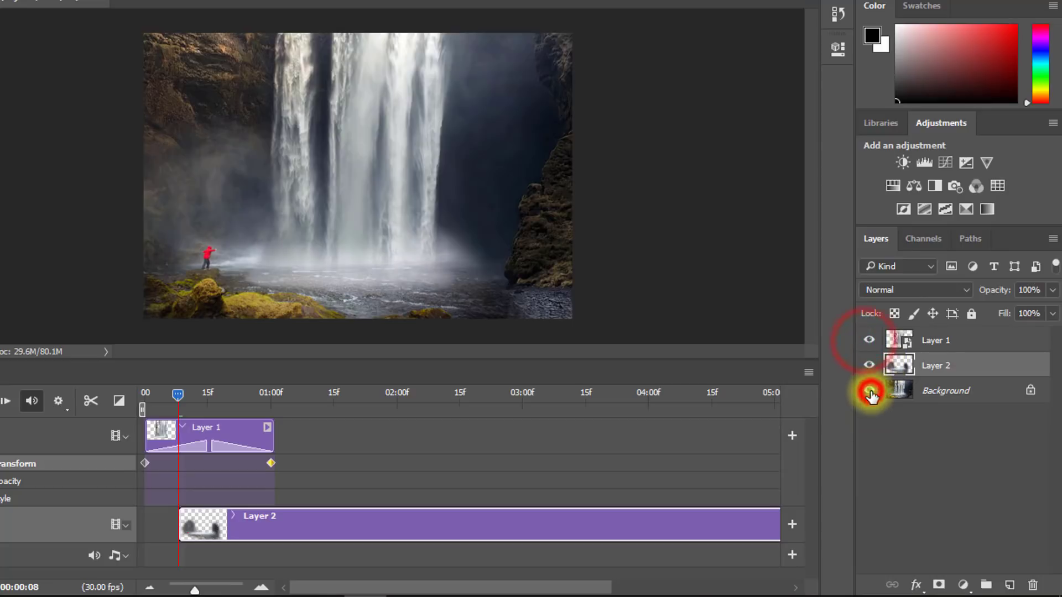
Convert Layer 2 to a Smart Object and fit its timeline clip to run from 00 to 01:00f, matching Layer 1.
{"action": "right_click", "coordinate": [935, 366]}
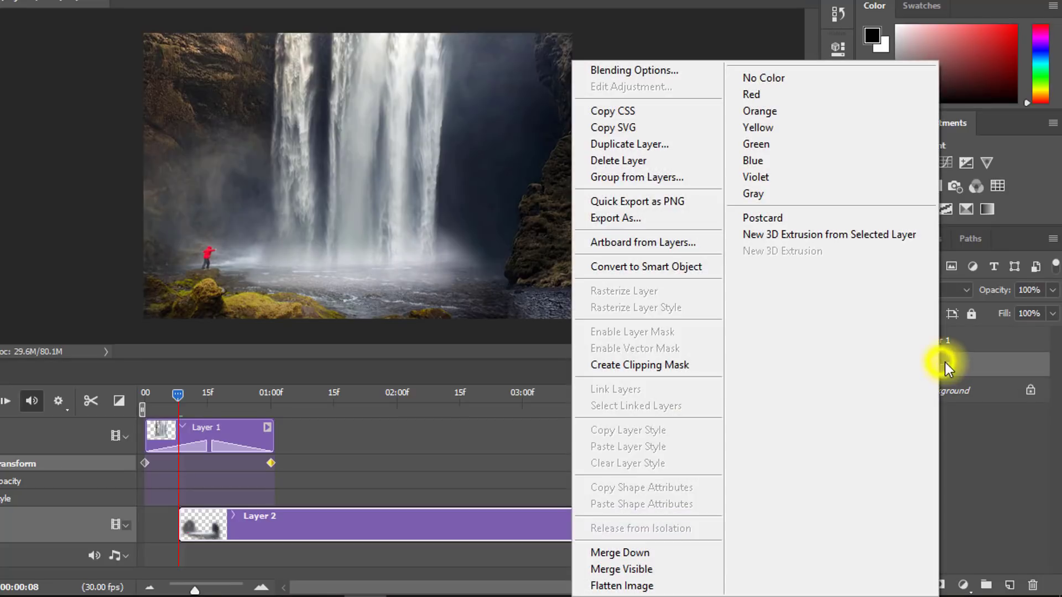
{"action": "left_click", "coordinate": [629, 261]}
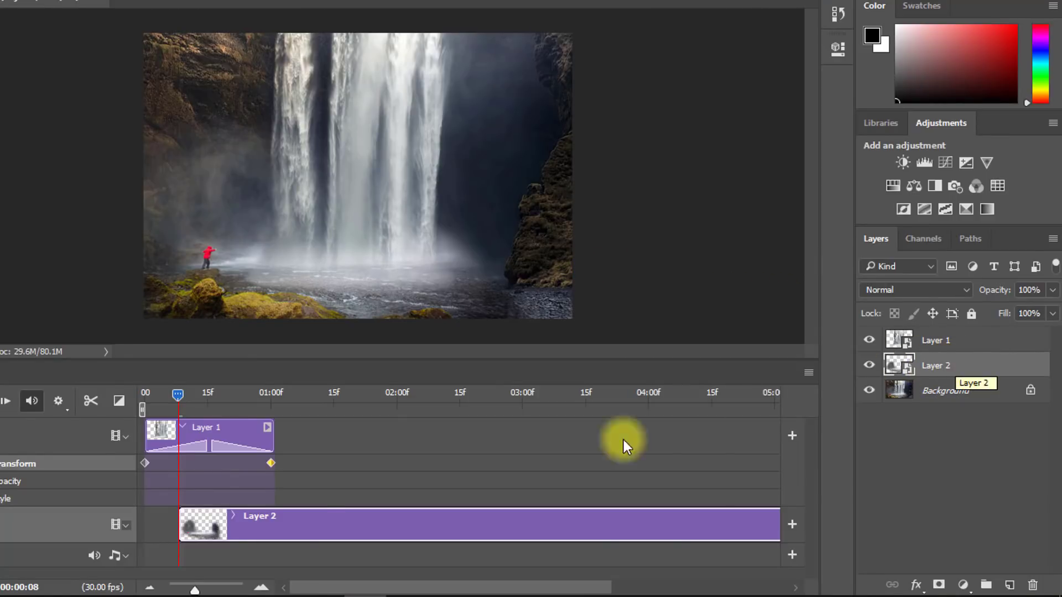
{"action": "left_click_drag", "start_coordinate": [320, 523], "coordinate": [289, 521]}
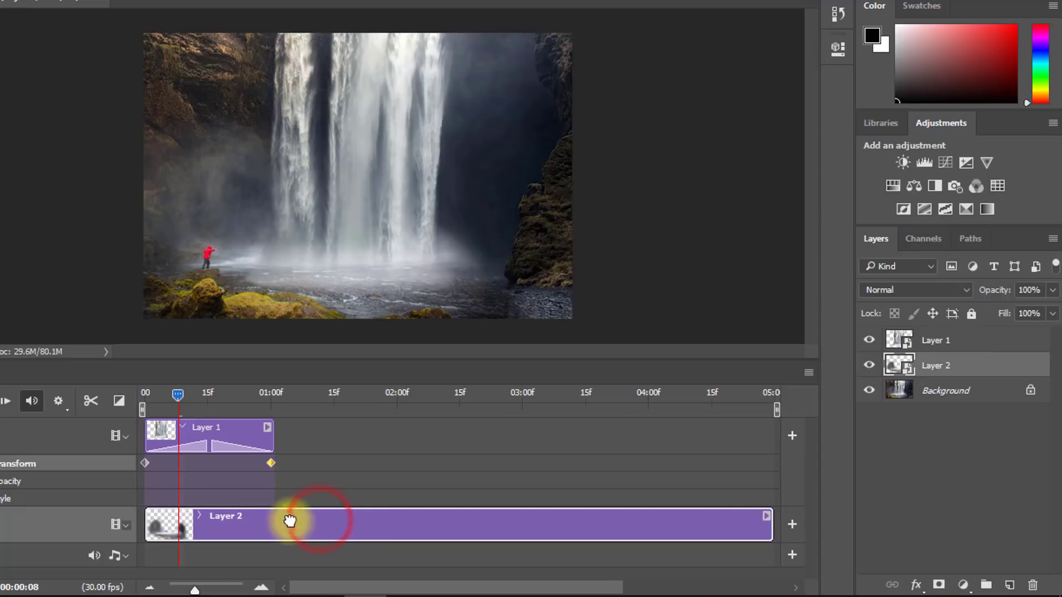
{"action": "left_click_drag", "start_coordinate": [770, 520], "coordinate": [271, 524]}
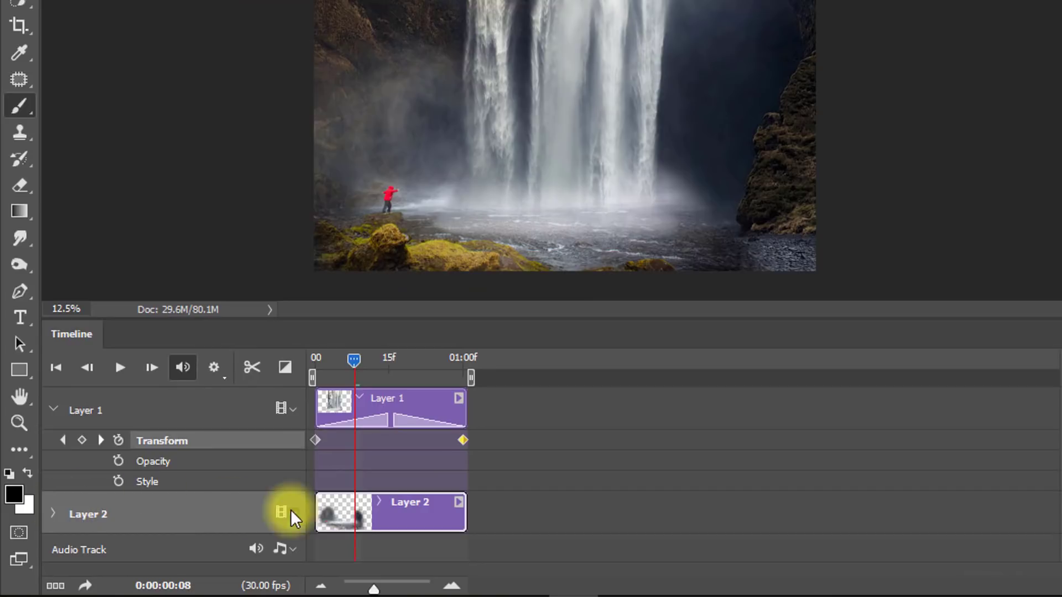
Expand Layer 2's timeline properties and set a Transform keyframe at the start of its clip.
{"action": "left_click", "coordinate": [53, 514]}
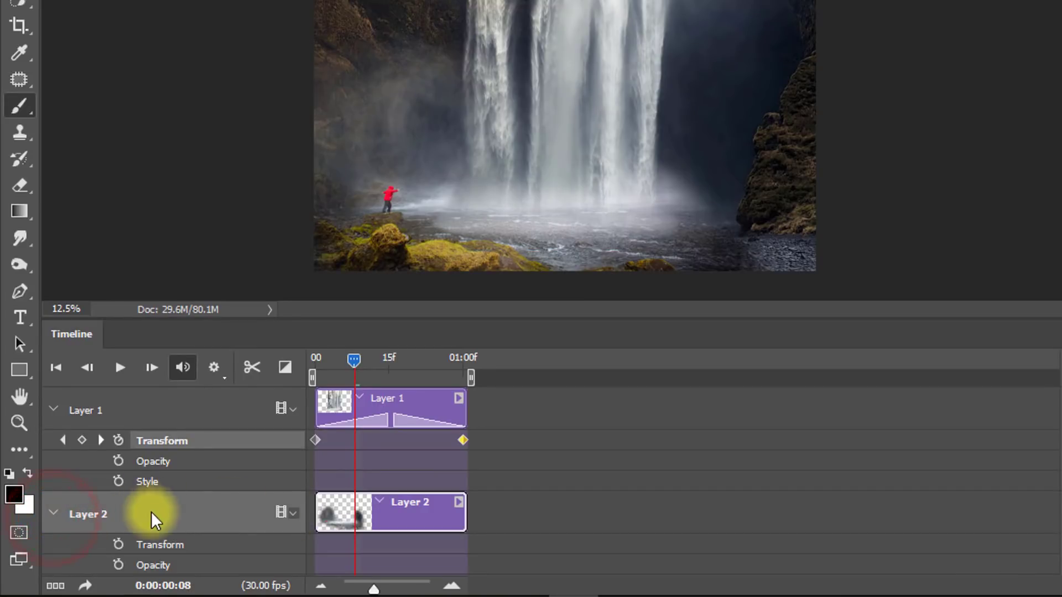
{"action": "scroll", "coordinate": [166, 545], "scroll_direction": "down", "scroll_amount": 1}
{"action": "left_click_drag", "start_coordinate": [354, 361], "coordinate": [331, 370]}
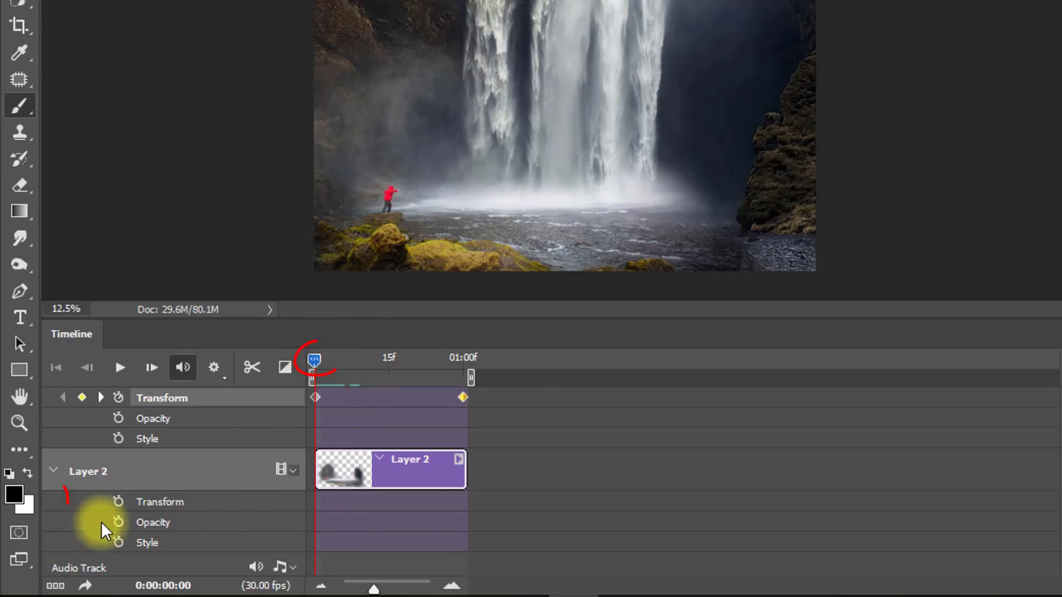
{"action": "left_click", "coordinate": [118, 501]}
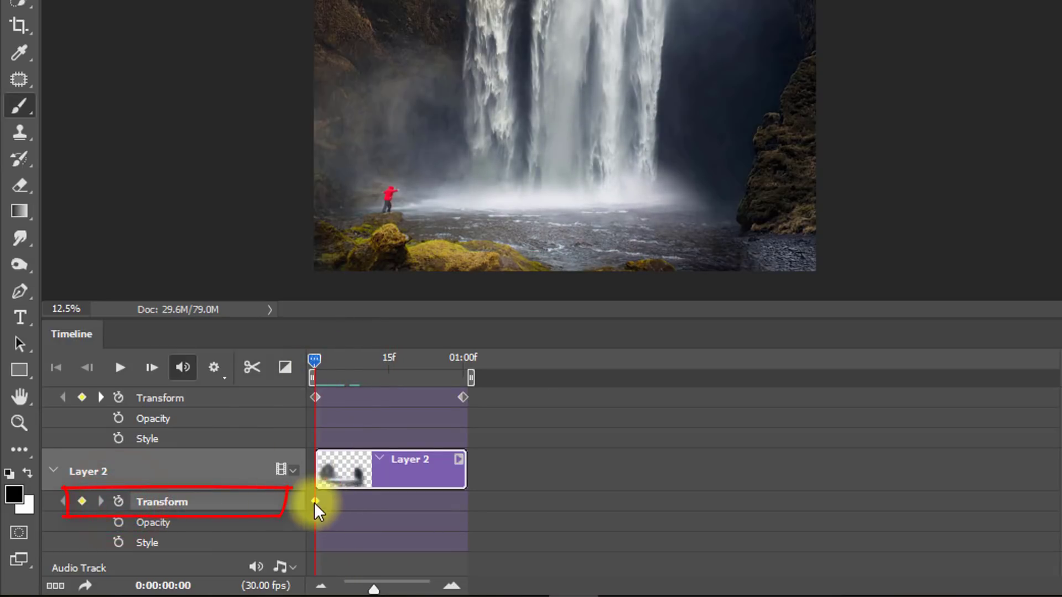
Enlarge the Layer 2 mist outward from its centre with Free Transform at the end of its clip, 01:00f.
{"action": "left_click", "coordinate": [315, 360]}
{"action": "left_click_drag", "start_coordinate": [323, 360], "coordinate": [464, 360]}
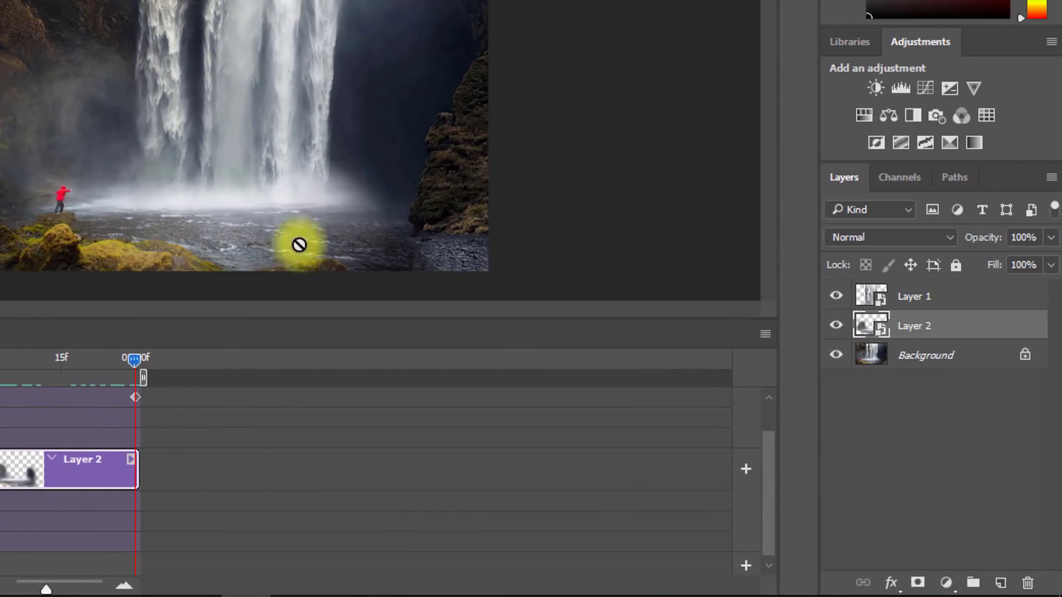
{"action": "key", "text": "ctrl+t"}
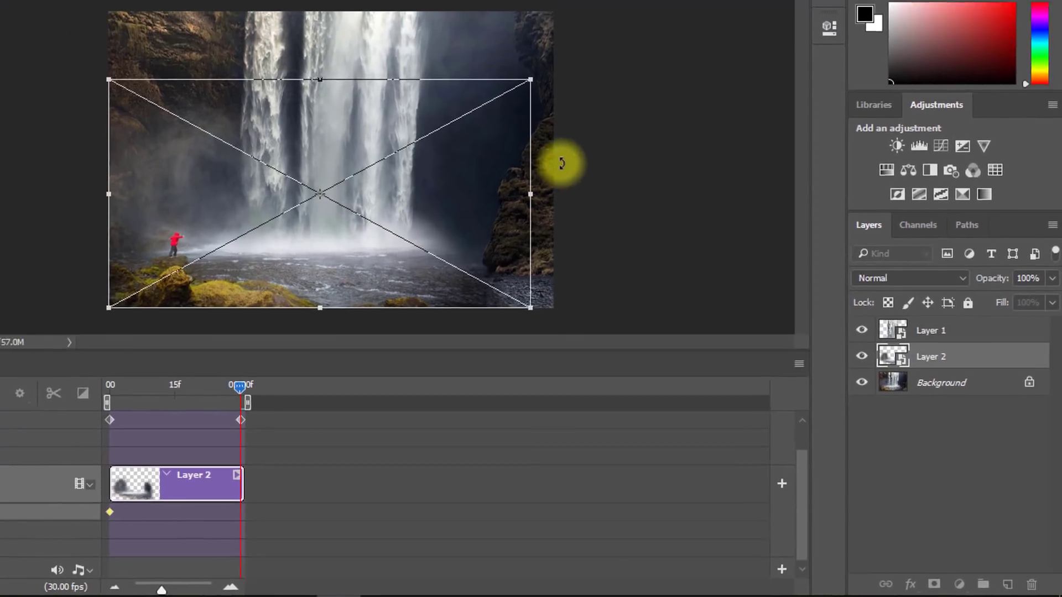
{"action": "left_click_drag", "start_coordinate": [541, 86], "coordinate": [654, 65]}
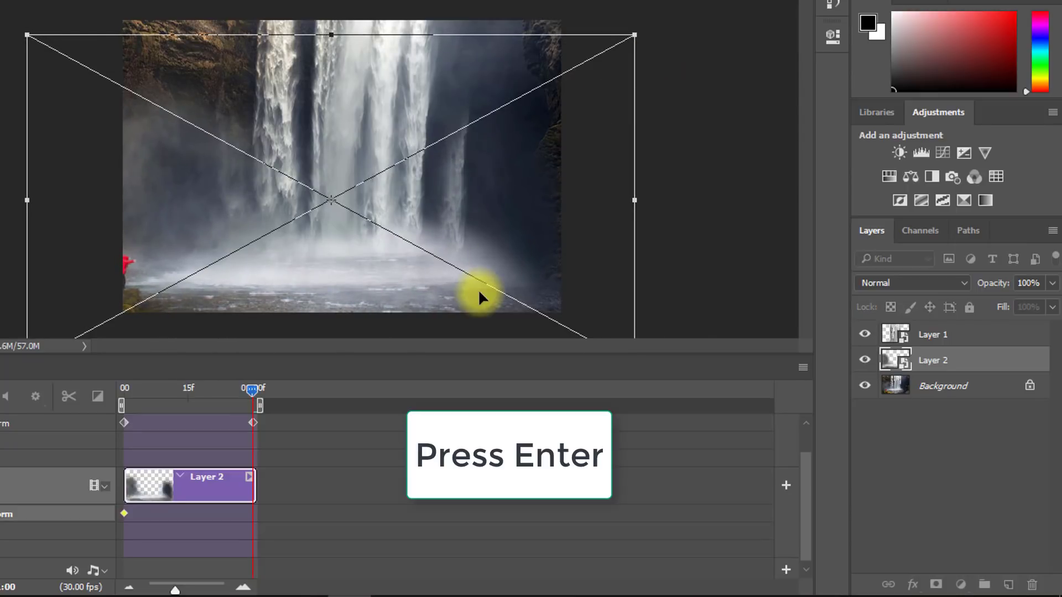
{"action": "key", "text": "Return"}
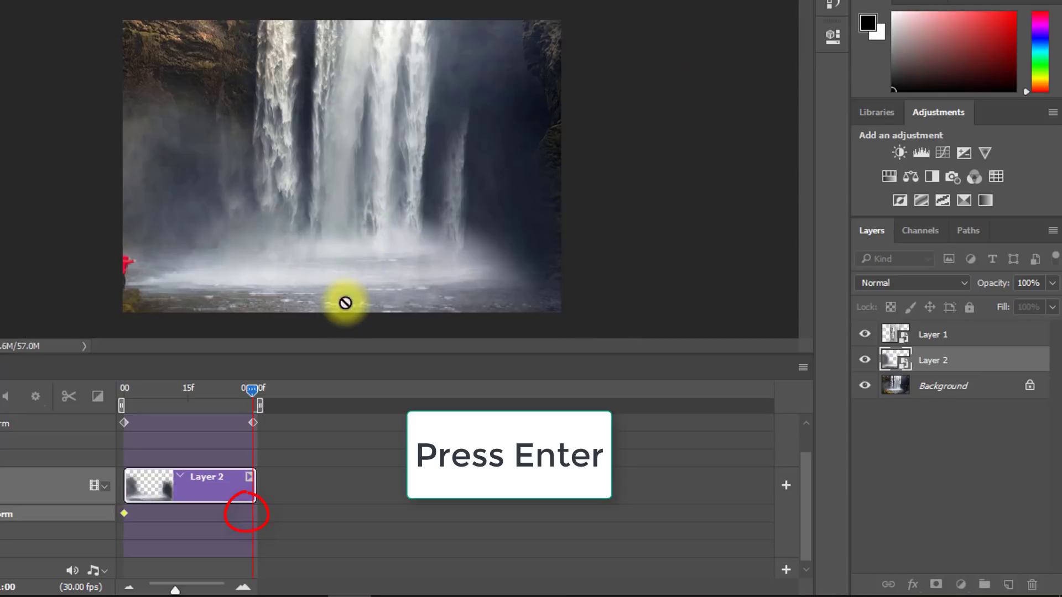
Apply Fade transitions to the start and end of Layer 2's timeline clip and preview the animation.
{"action": "left_click_drag", "start_coordinate": [254, 386], "coordinate": [127, 390]}
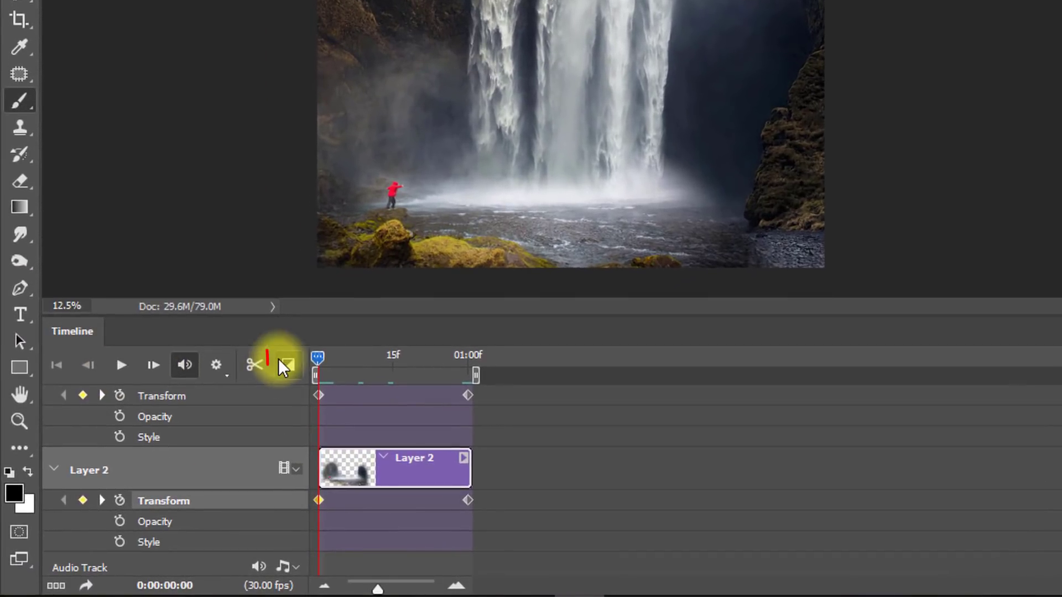
{"action": "left_click", "coordinate": [287, 364]}
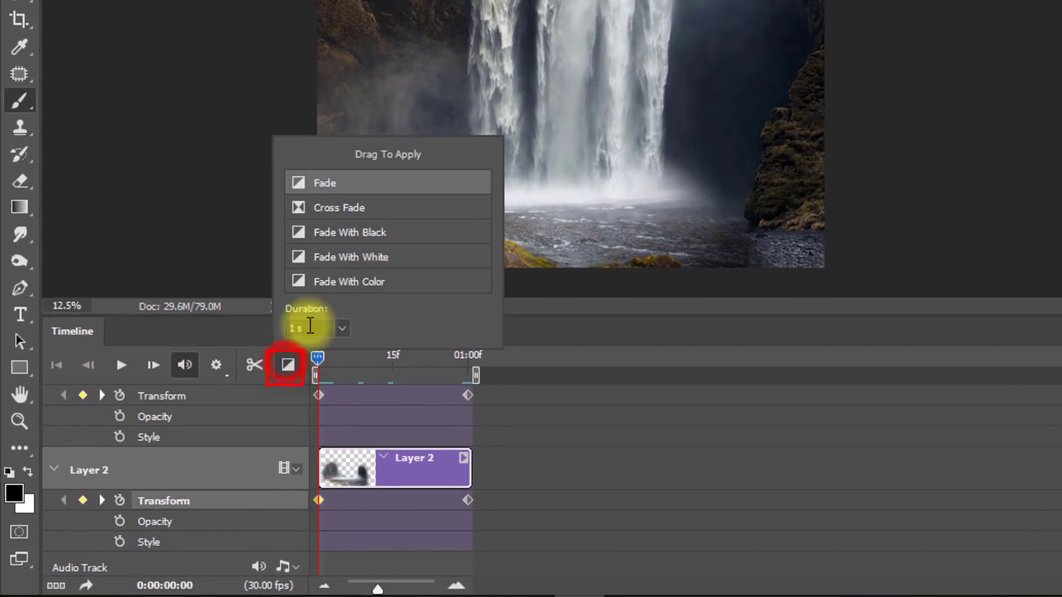
{"action": "left_click_drag", "start_coordinate": [335, 232], "coordinate": [342, 463]}
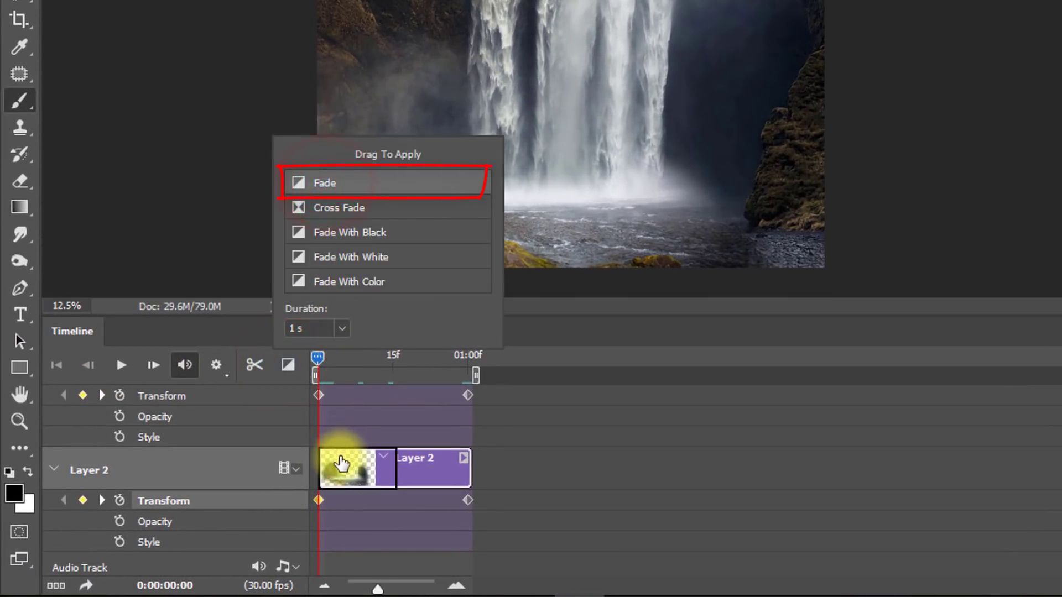
{"action": "left_click_drag", "start_coordinate": [347, 201], "coordinate": [413, 480]}
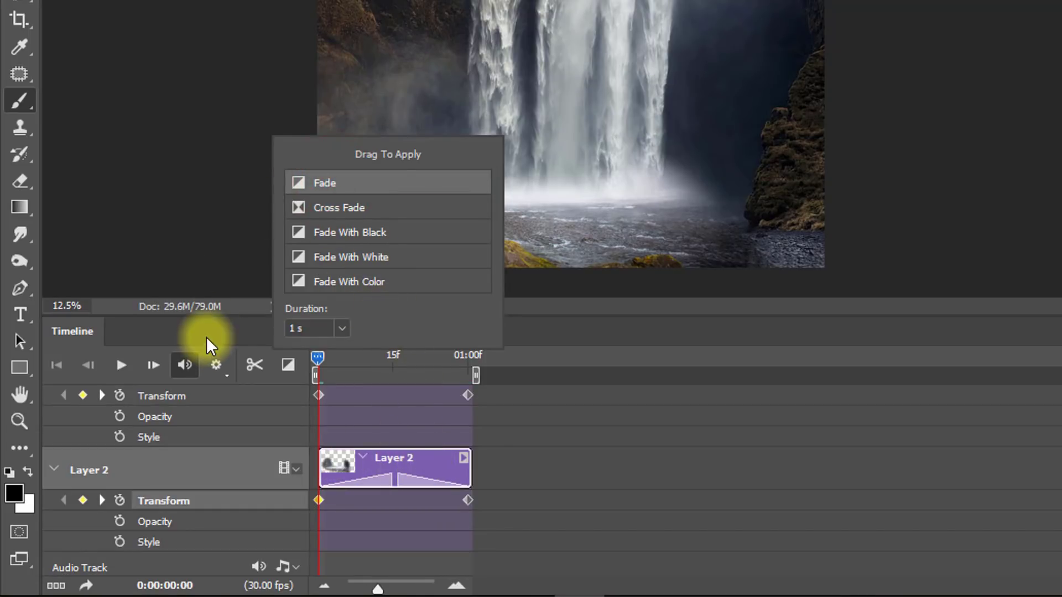
{"action": "left_click", "coordinate": [209, 324]}
{"action": "left_click", "coordinate": [121, 366]}
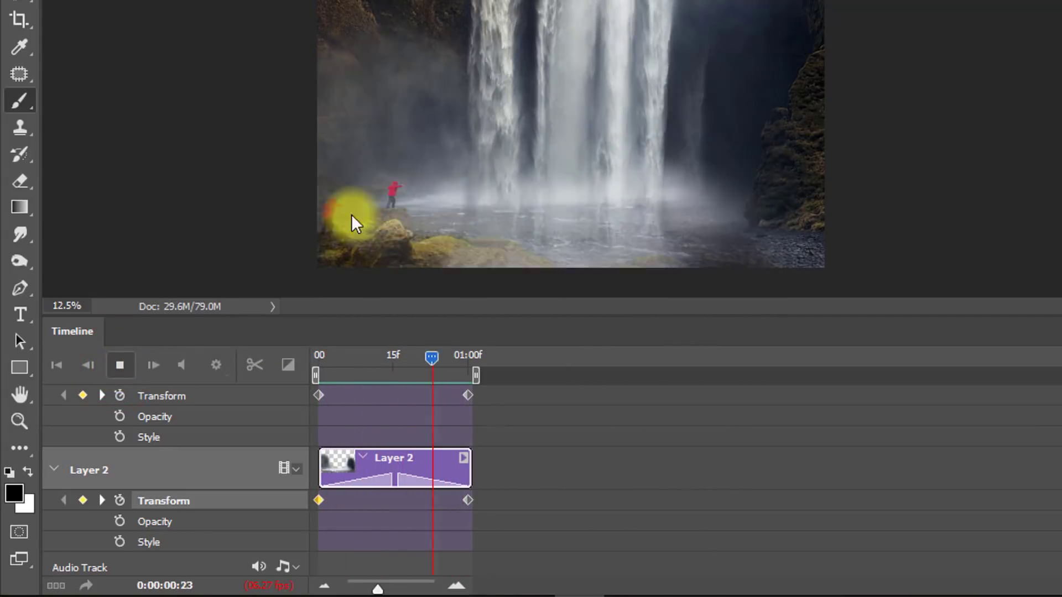
{"action": "left_click", "coordinate": [120, 365]}
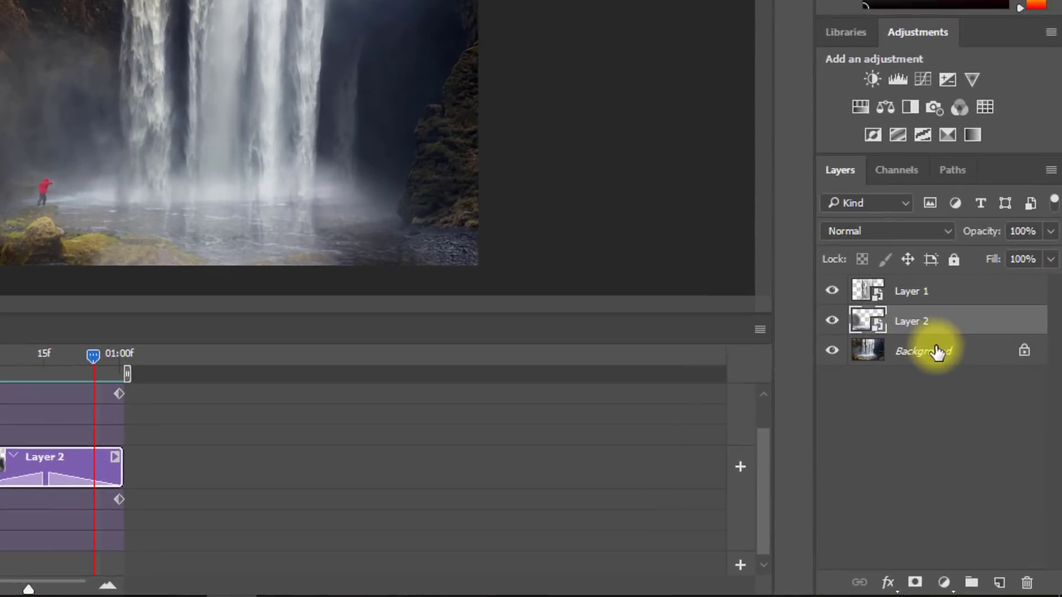
Duplicate the Background layer and move the copy above Layer 1 in the layer stack.
{"action": "left_click", "coordinate": [954, 412]}
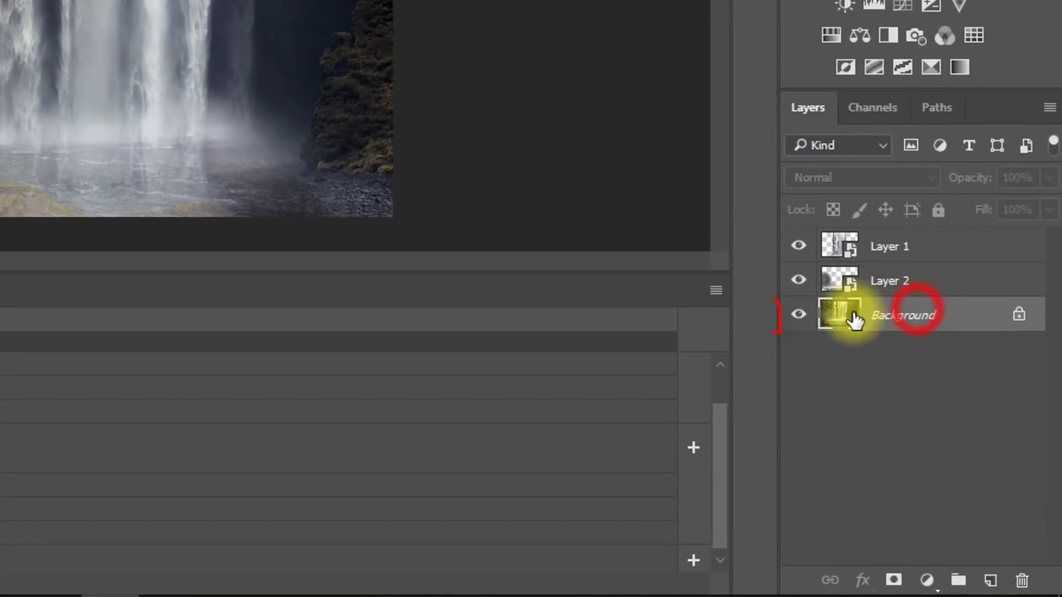
{"action": "key", "text": "ctrl+j"}
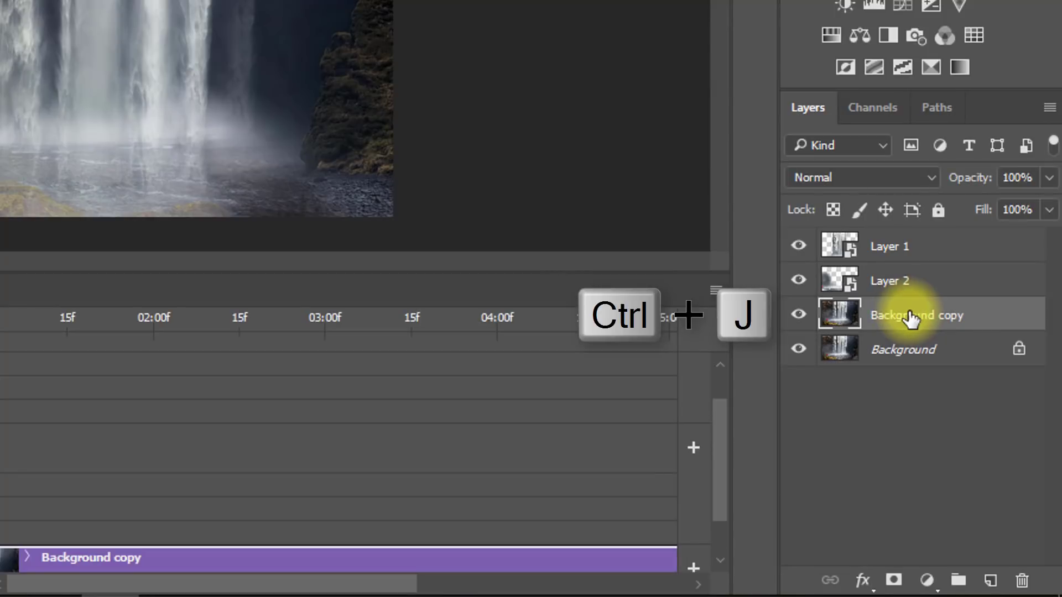
{"action": "left_click_drag", "start_coordinate": [920, 319], "coordinate": [931, 242]}
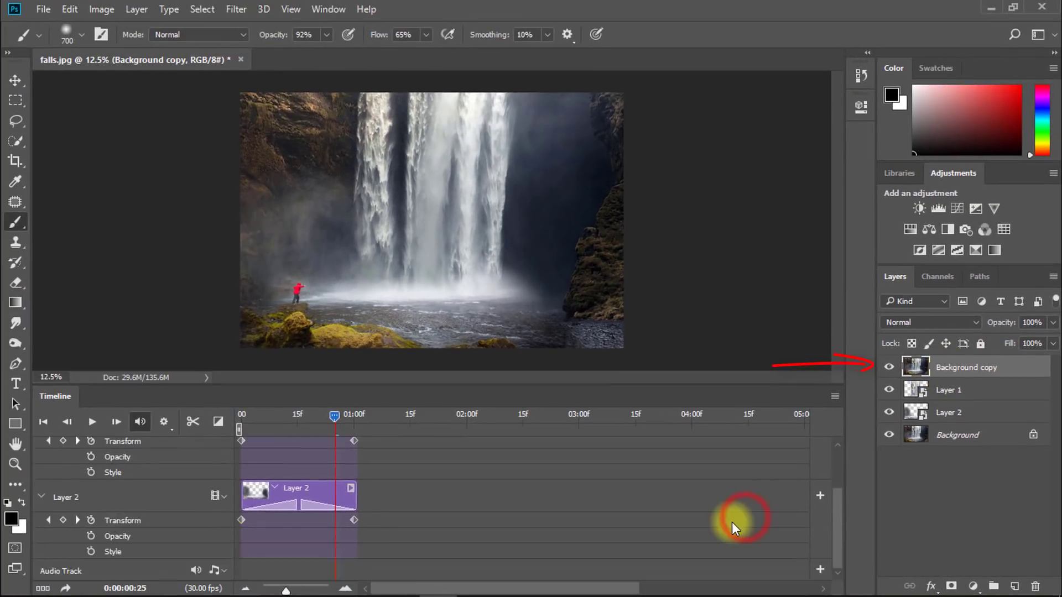
Shift the Background copy's timeline clip so that it starts at 00.
{"action": "scroll", "coordinate": [573, 486], "scroll_direction": "up", "scroll_amount": 3}
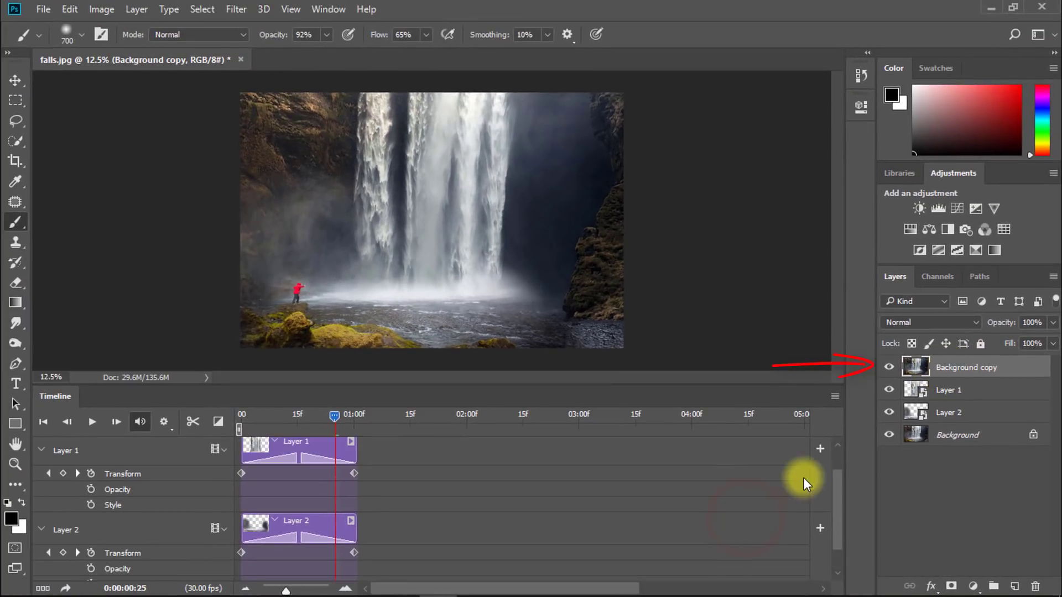
{"action": "scroll", "coordinate": [574, 477], "scroll_direction": "up", "scroll_amount": 2}
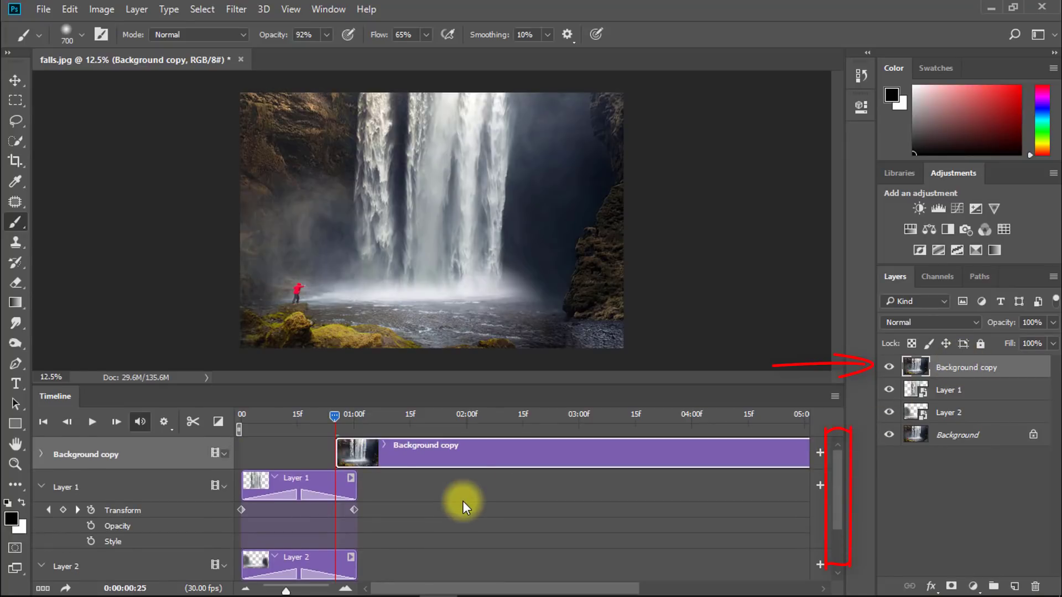
{"action": "left_click_drag", "start_coordinate": [448, 453], "coordinate": [377, 451]}
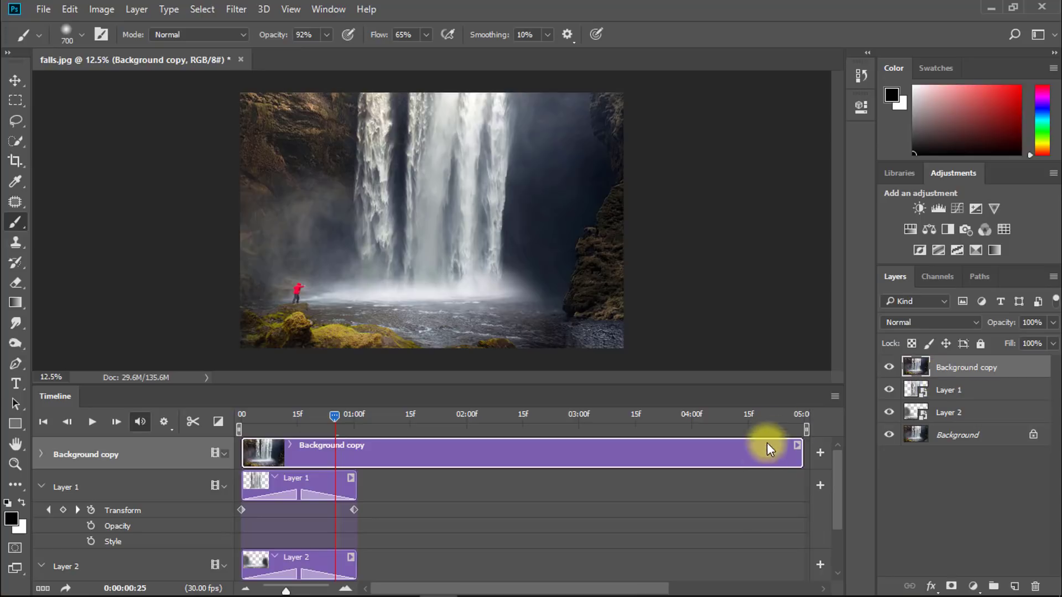
Add a black layer mask that hides all of Background copy, and activate the Brush Tool.
{"action": "left_click", "coordinate": [897, 366]}
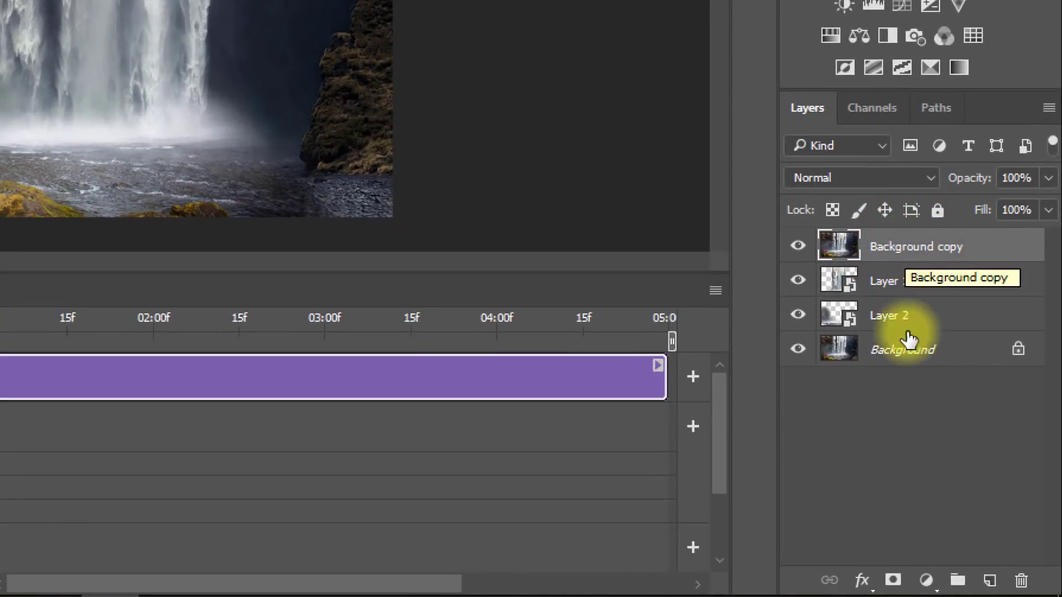
{"action": "left_click", "coordinate": [893, 582], "text": "alt"}
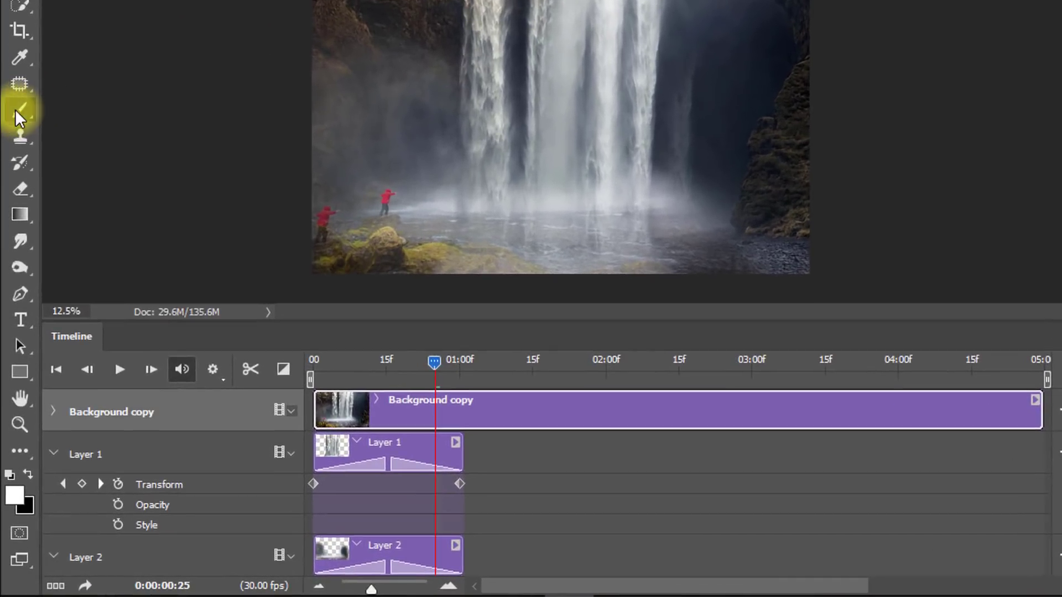
{"action": "left_click", "coordinate": [20, 117]}
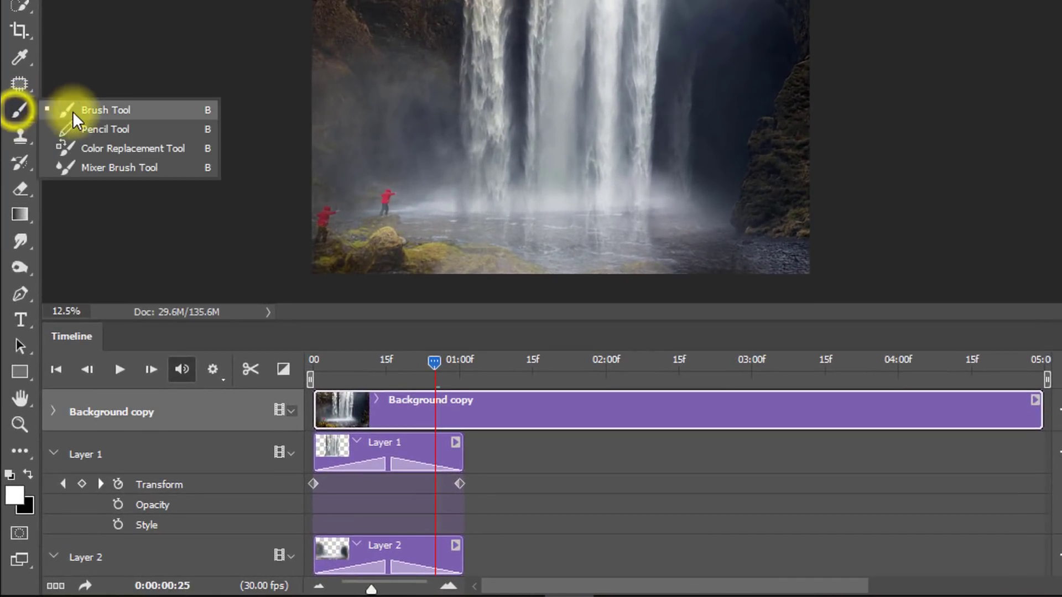
{"action": "left_click", "coordinate": [73, 110]}
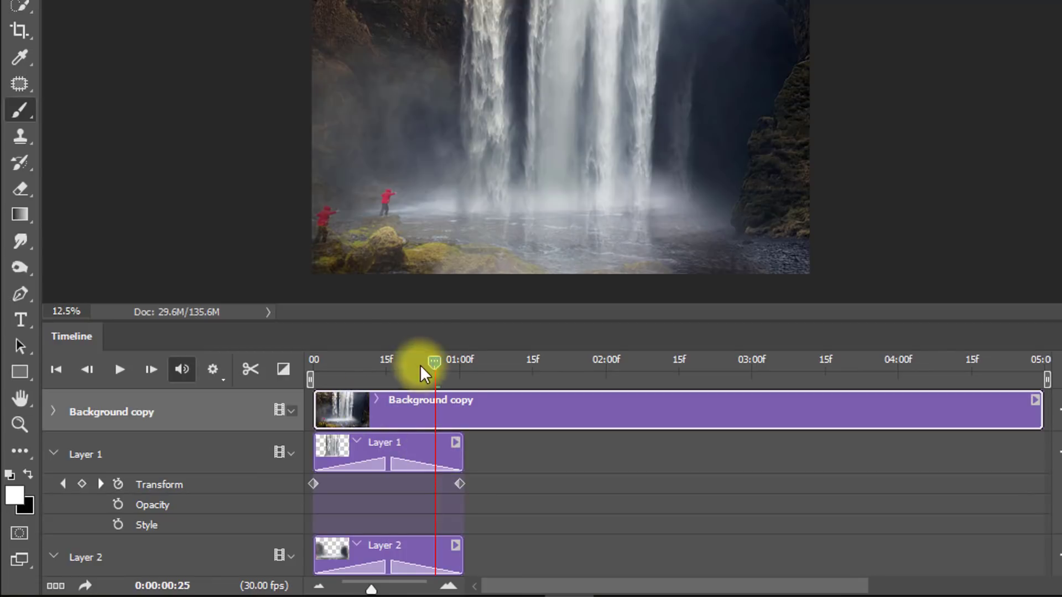
Trim the end of the Background copy clip to 01:00f, matching the Layer 1 clip.
{"action": "mouse_move", "coordinate": [431, 360]}
{"action": "left_mouse_down"}
{"action": "mouse_move", "coordinate": [313, 363]}
{"action": "mouse_move", "coordinate": [511, 357]}
{"action": "mouse_move", "coordinate": [444, 370]}
{"action": "left_mouse_up"}
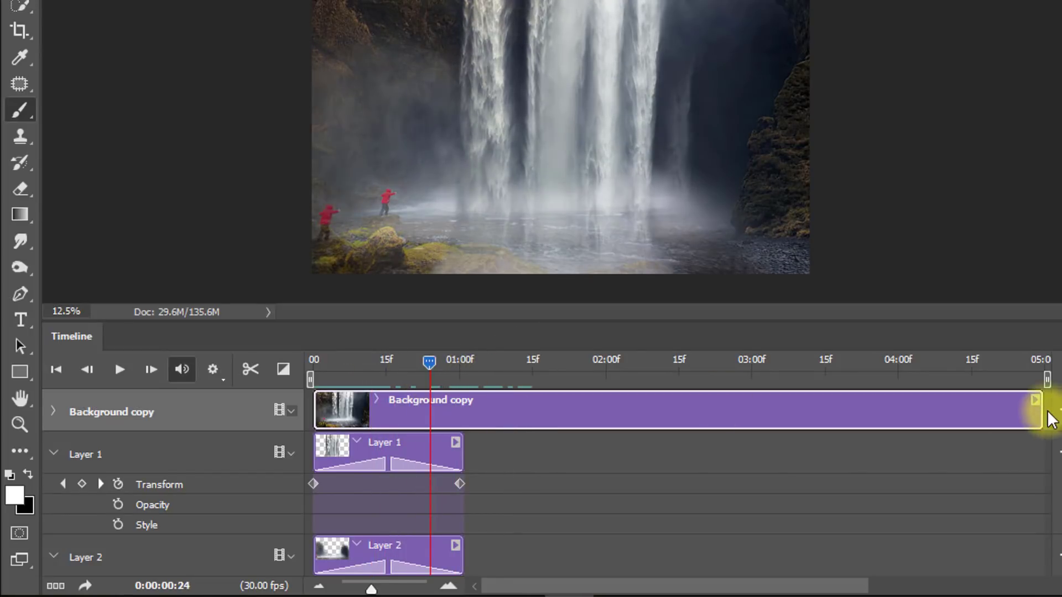
{"action": "left_click_drag", "start_coordinate": [1030, 409], "coordinate": [463, 412]}
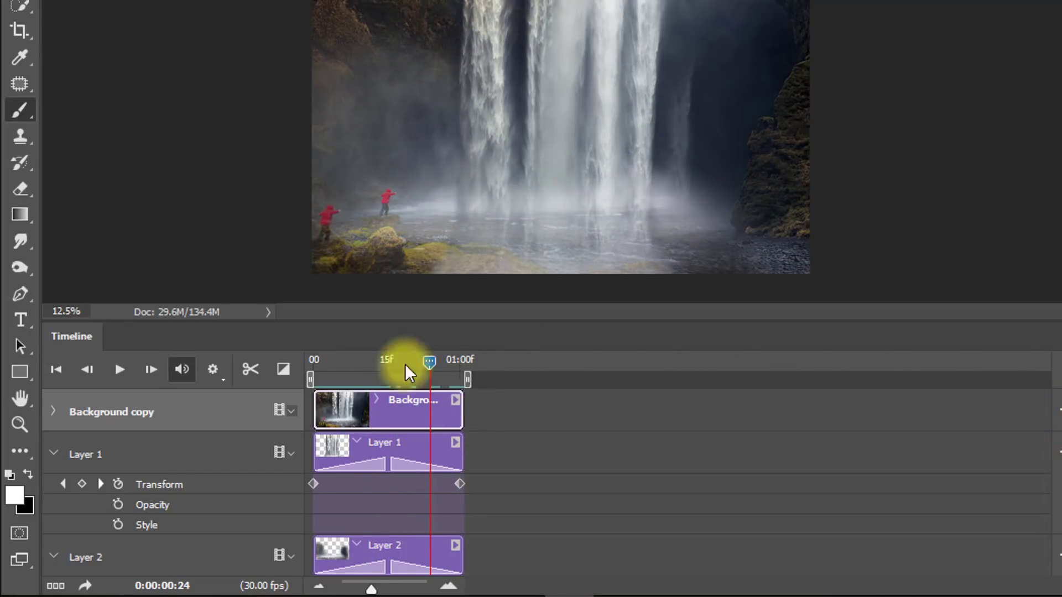
Paint white on Background copy's mask at frame 15 over the waterfall's base, its outer edge and the water beside the mossy rocks.
{"action": "mouse_move", "coordinate": [333, 367]}
{"action": "left_mouse_down"}
{"action": "mouse_move", "coordinate": [316, 367]}
{"action": "mouse_move", "coordinate": [349, 361]}
{"action": "left_mouse_up"}
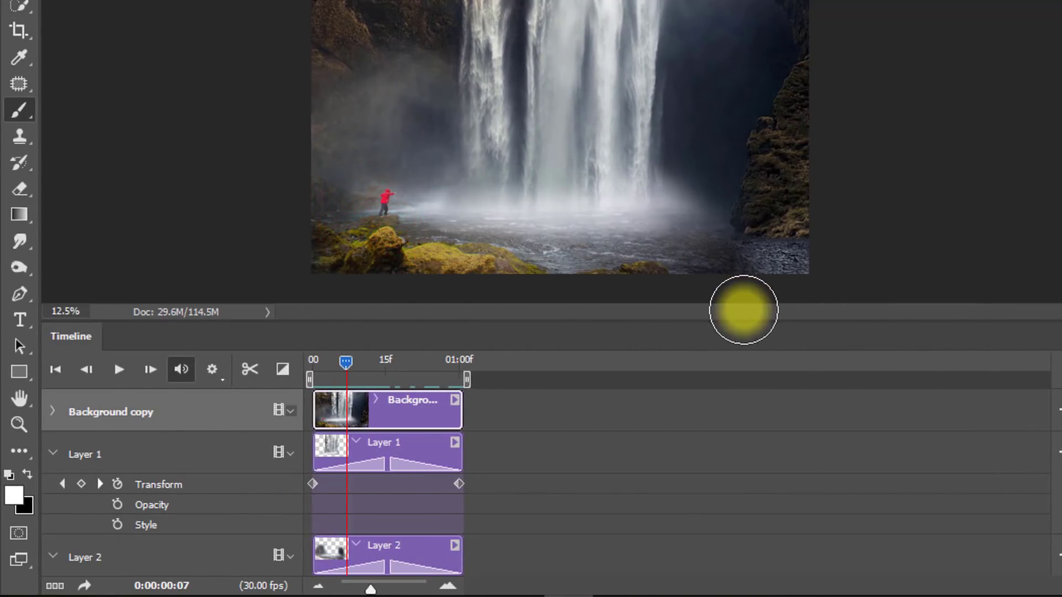
{"action": "left_click_drag", "start_coordinate": [346, 358], "coordinate": [386, 368]}
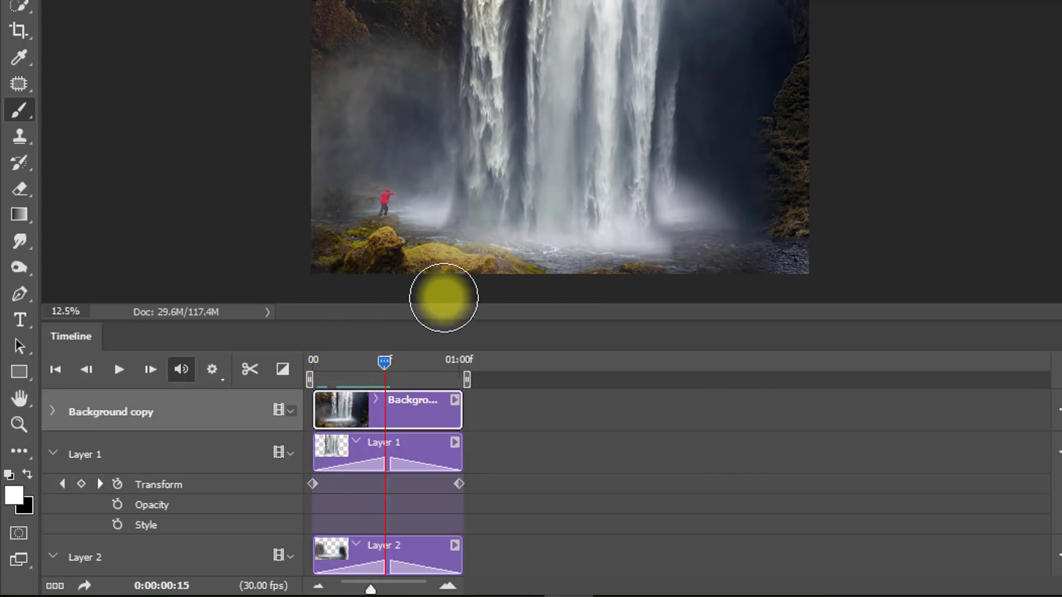
{"action": "left_click", "coordinate": [469, 243]}
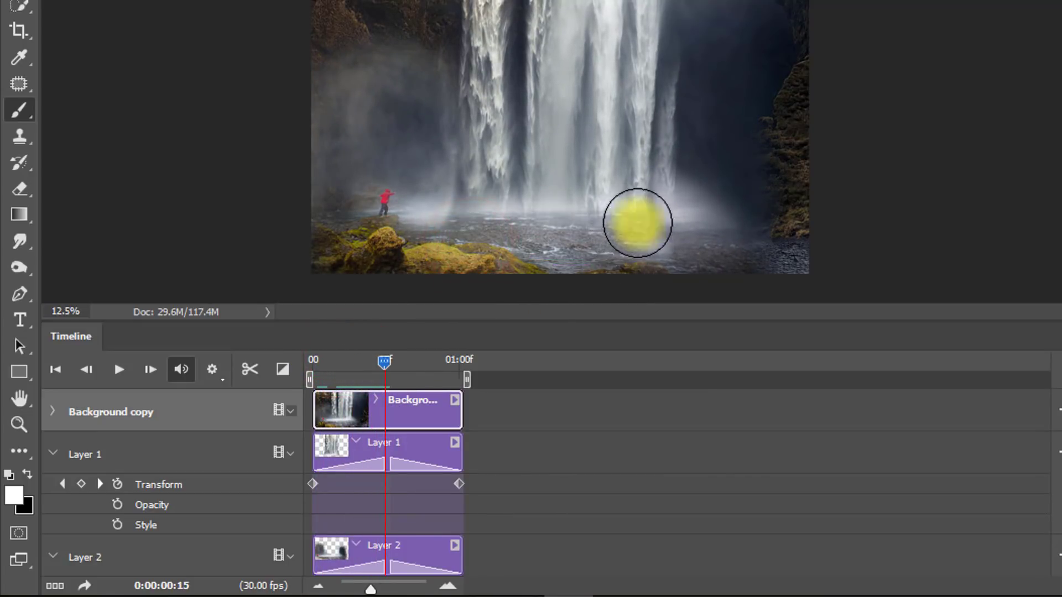
{"action": "left_click", "coordinate": [676, 94]}
{"action": "left_click", "coordinate": [661, 134]}
{"action": "double_click", "coordinate": [645, 204]}
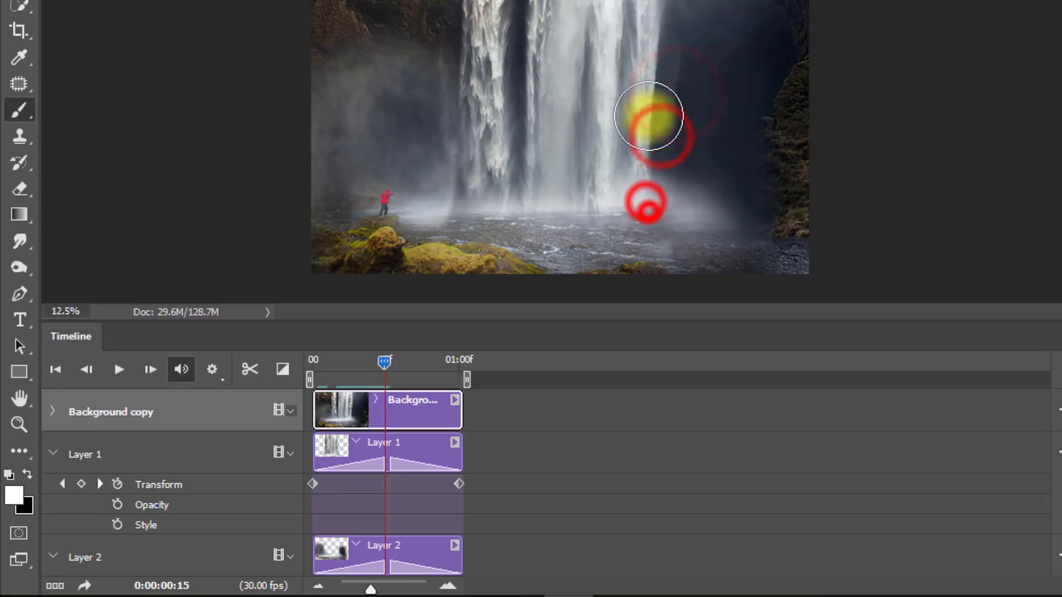
{"action": "left_click", "coordinate": [659, 75]}
{"action": "left_click", "coordinate": [486, 225]}
{"action": "left_click", "coordinate": [550, 226]}
{"action": "left_click", "coordinate": [427, 236]}
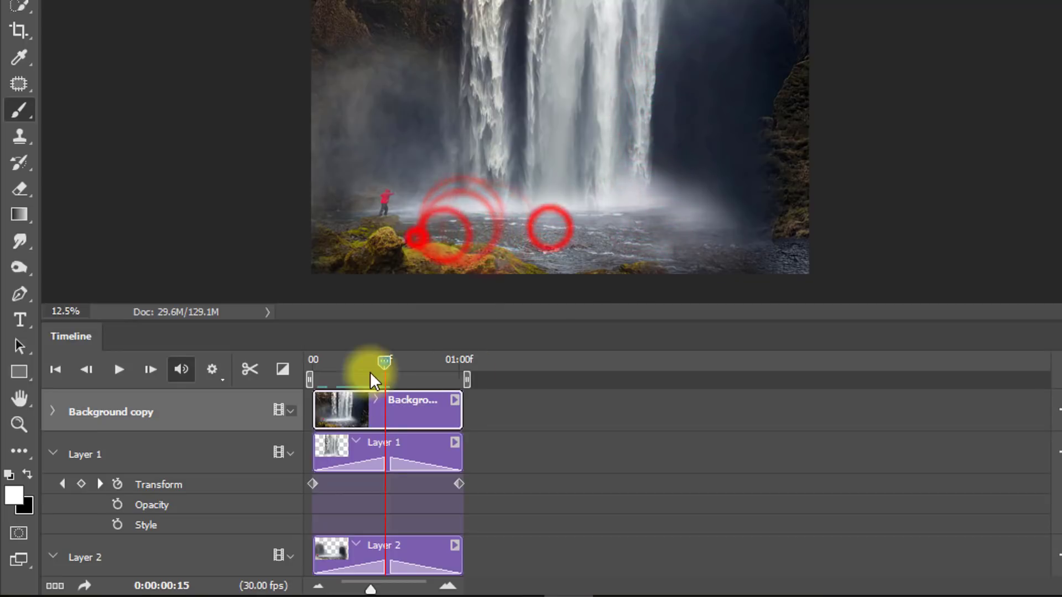
Paint white on Background copy's mask at frame 24 over the photo's left edge, the dark area right of the falls and the red-jacketed figure.
{"action": "left_click_drag", "start_coordinate": [383, 364], "coordinate": [522, 356]}
{"action": "left_click_drag", "start_coordinate": [455, 360], "coordinate": [429, 362]}
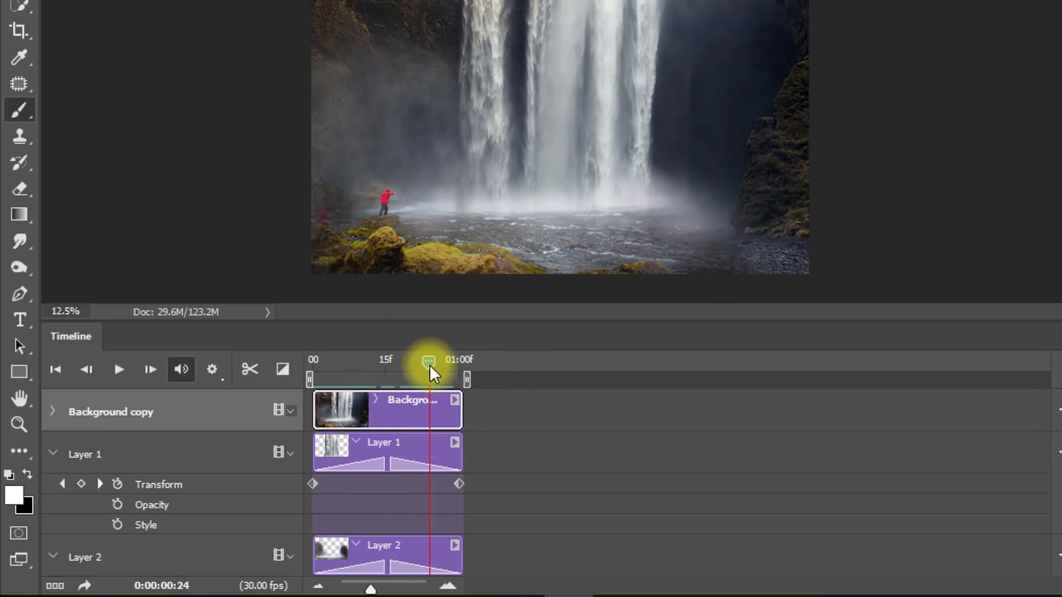
{"action": "left_click", "coordinate": [296, 216]}
{"action": "left_click", "coordinate": [289, 86]}
{"action": "left_click", "coordinate": [292, 143]}
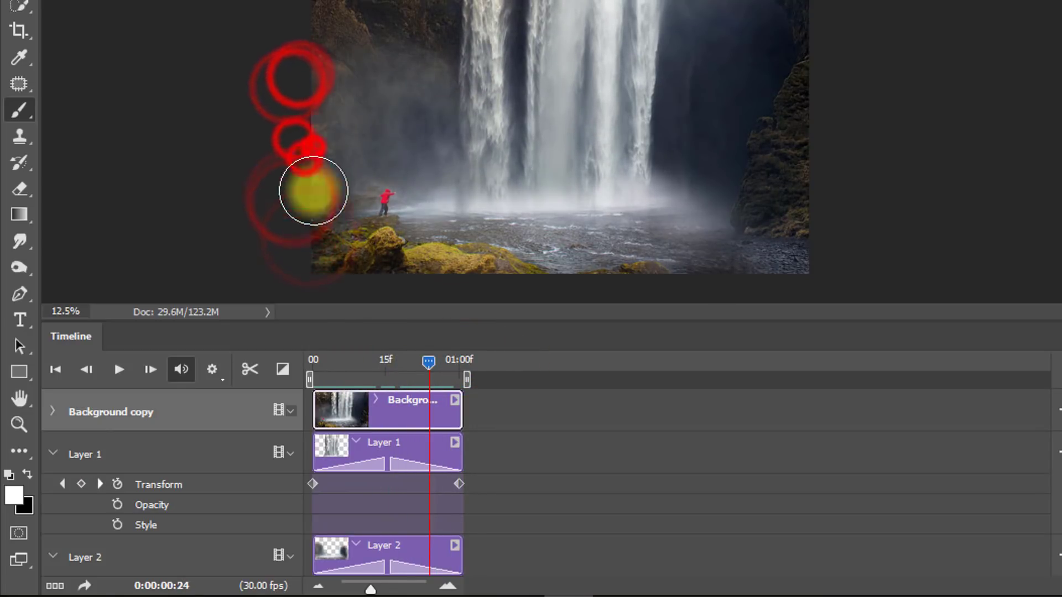
{"action": "left_click", "coordinate": [307, 130]}
{"action": "left_click", "coordinate": [705, 77]}
{"action": "left_click", "coordinate": [695, 154]}
{"action": "left_click", "coordinate": [371, 209]}
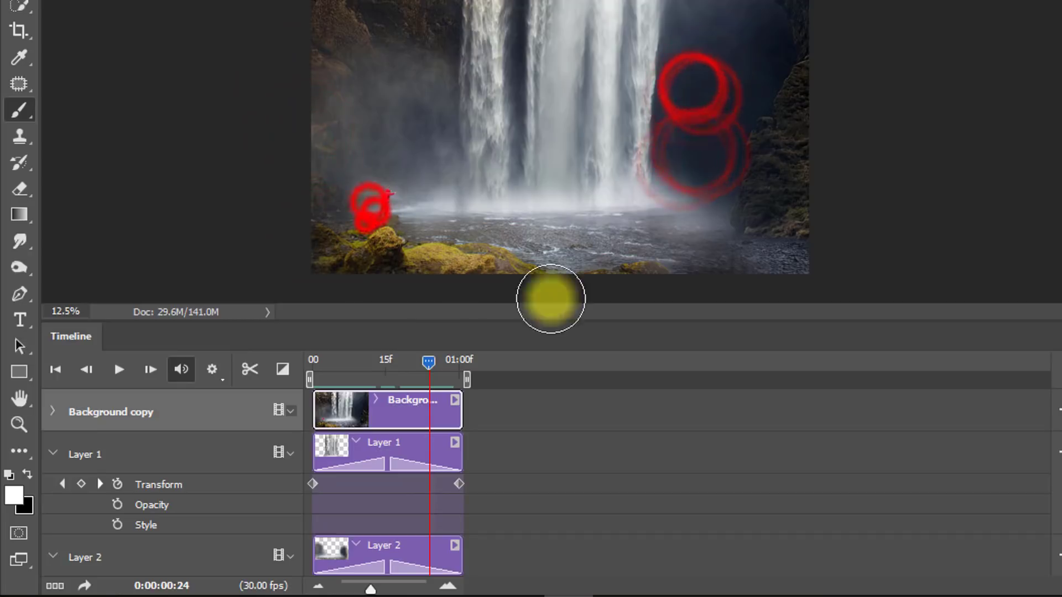
Preview the animation and touch up Background copy's mask with white at frame 10 along both sides of the waterfall's base.
{"action": "left_click", "coordinate": [317, 360]}
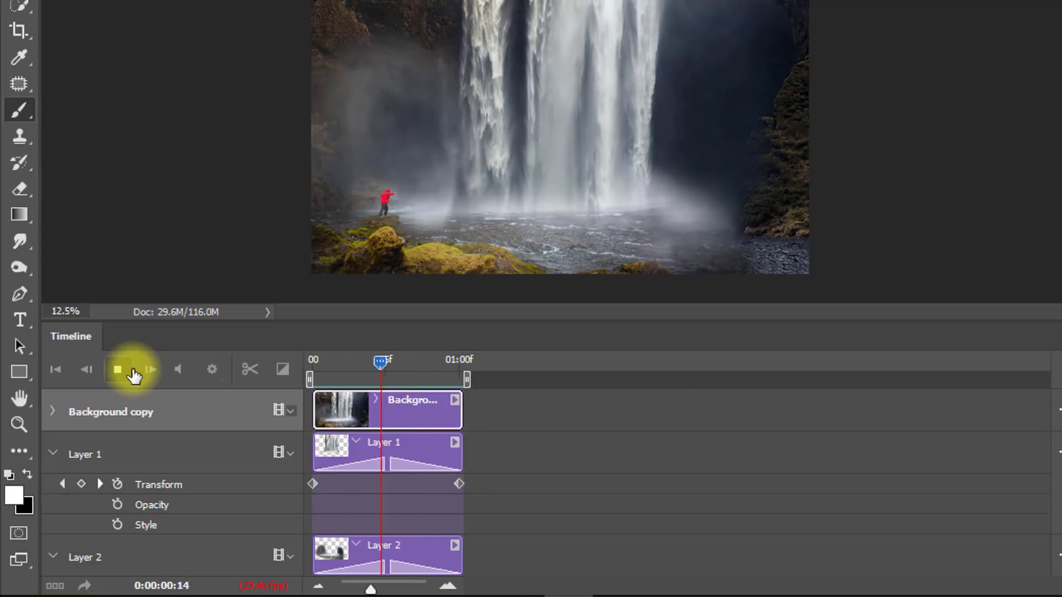
{"action": "left_click", "coordinate": [118, 370]}
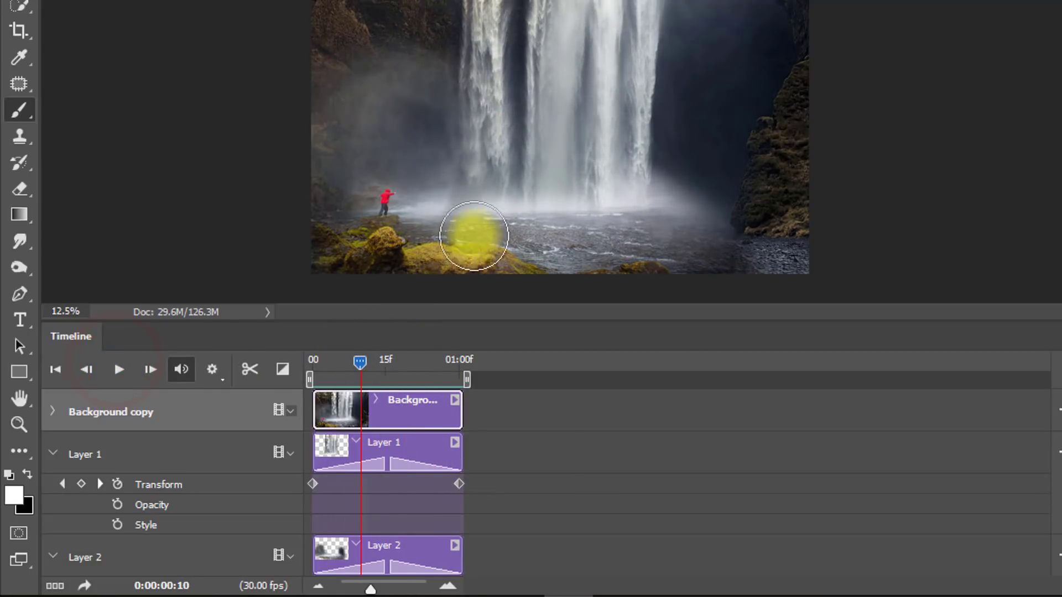
{"action": "left_click", "coordinate": [452, 203]}
{"action": "left_click", "coordinate": [671, 236]}
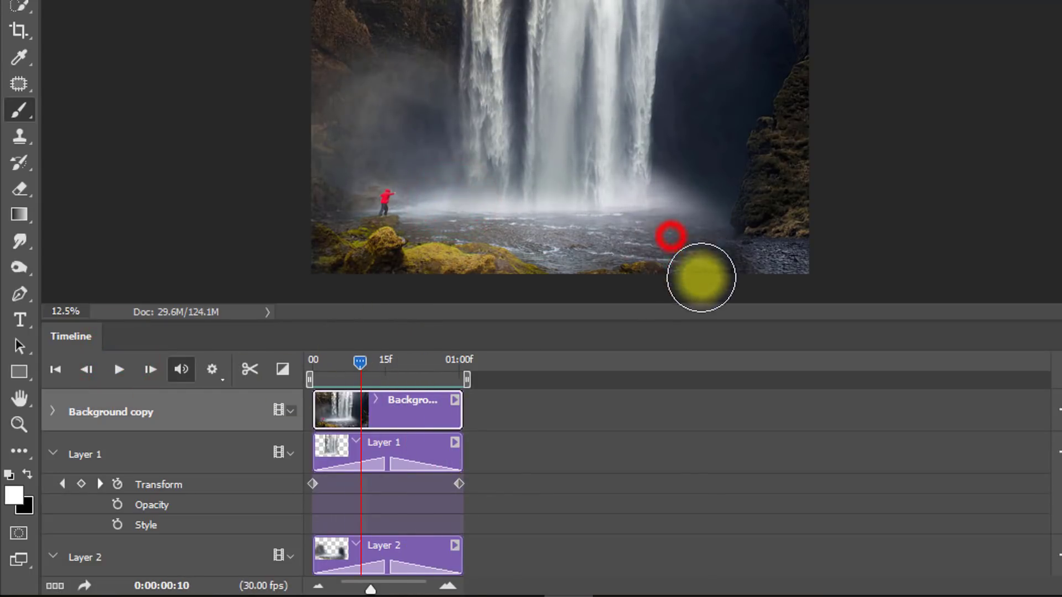
{"action": "left_click", "coordinate": [120, 375]}
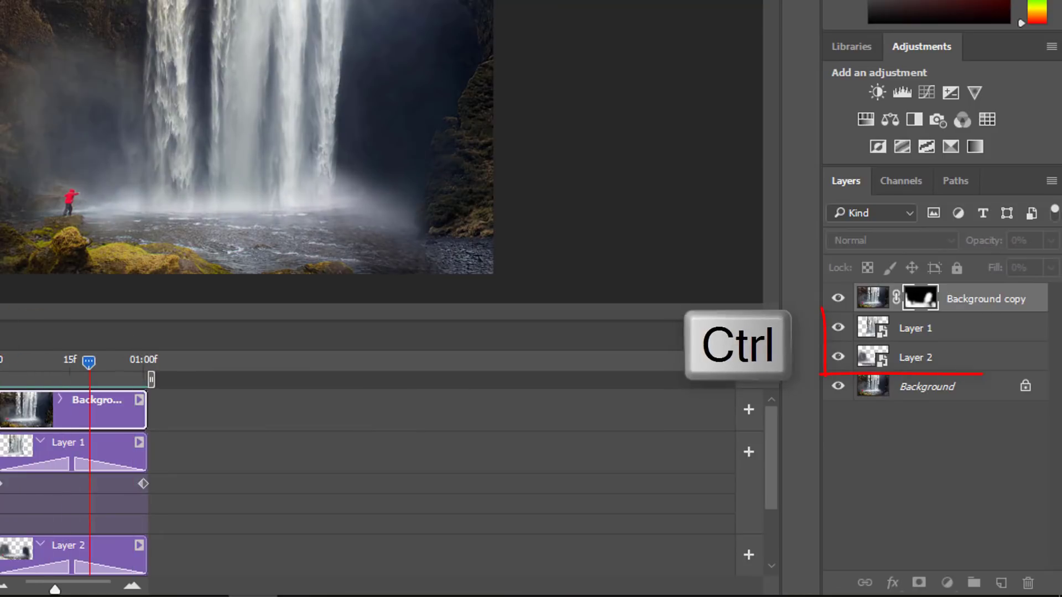
Group Layer 1 and Layer 2 together.
{"action": "left_click", "coordinate": [1024, 445], "text": "ctrl"}
{"action": "left_click", "coordinate": [929, 334], "text": "ctrl"}
{"action": "left_click", "coordinate": [911, 354], "text": "ctrl"}
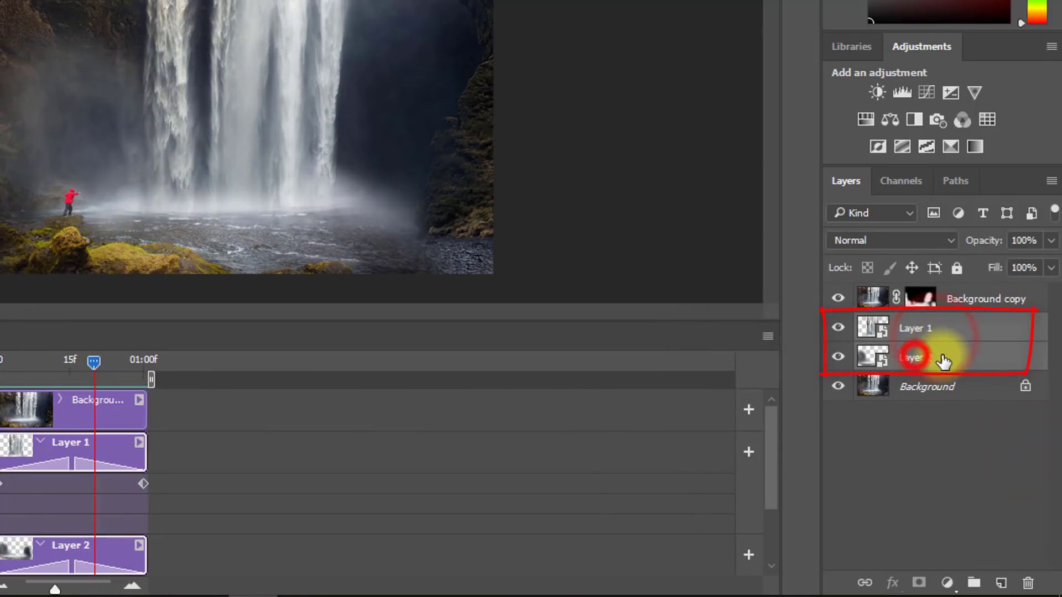
{"action": "key", "text": "ctrl+g"}
Duplicate Group 1 three times.
{"action": "key", "text": "ctrl+j"}
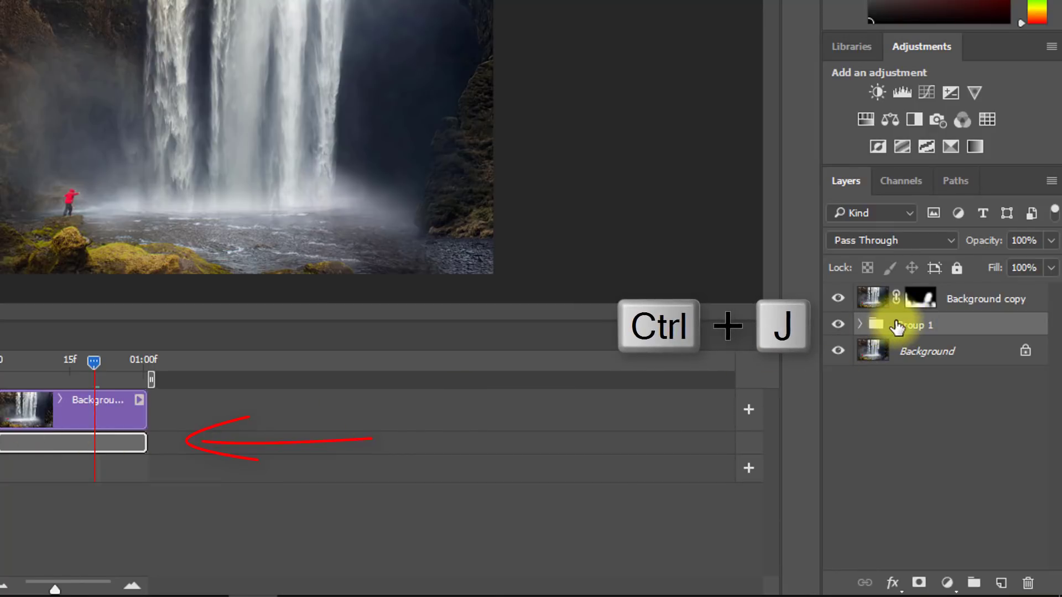
{"action": "key", "text": "ctrl+j"}
{"action": "key", "text": "ctrl+j"}
{"action": "key", "text": "ctrl+j"}
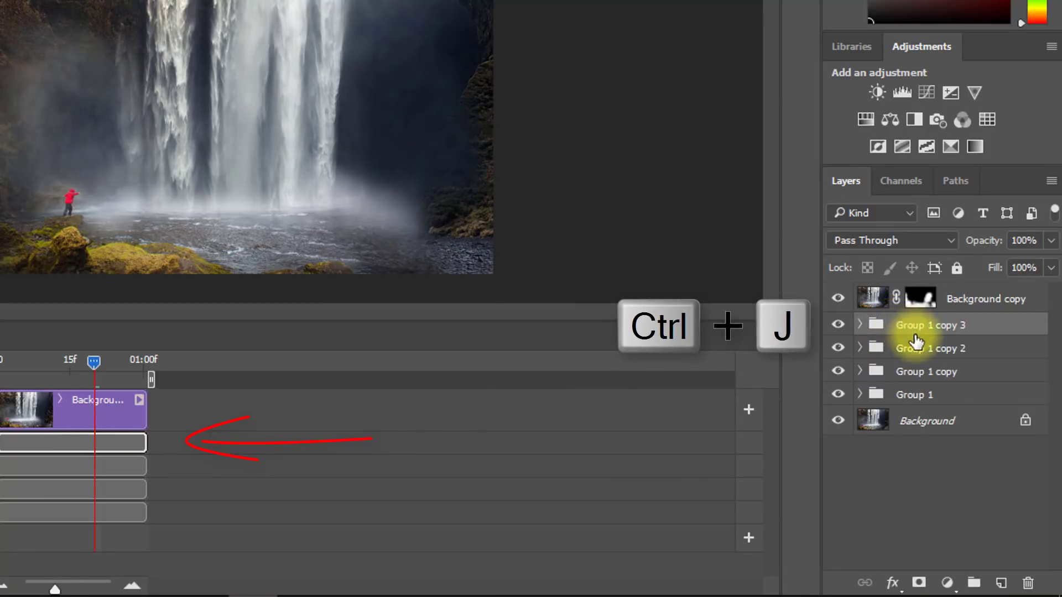
Stagger the three Group 1 copies as overlapping clips along the timeline and extend Background copy to the end of the last one.
{"action": "left_click", "coordinate": [916, 376]}
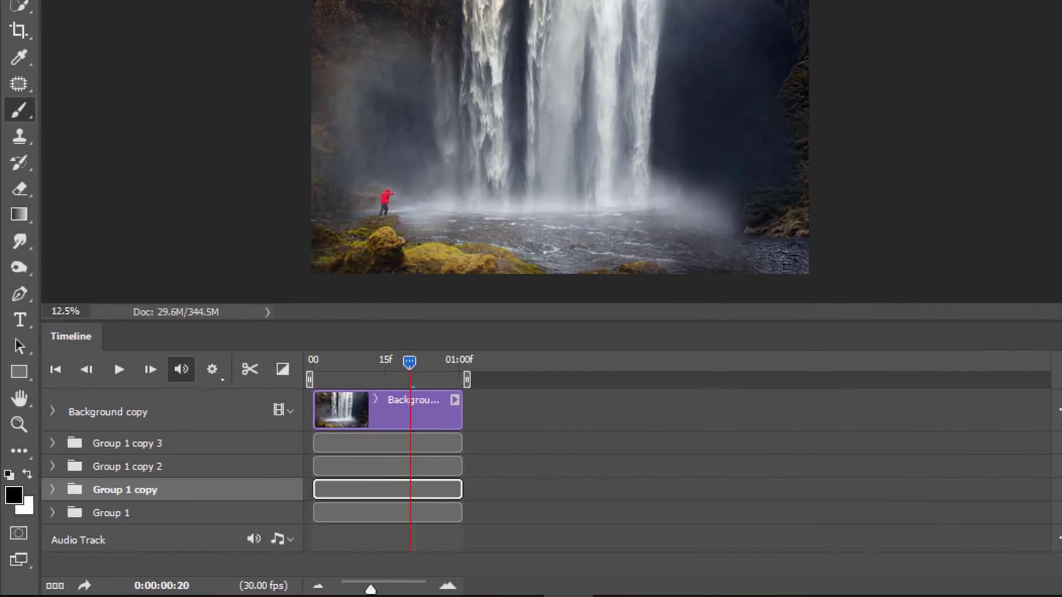
{"action": "left_click", "coordinate": [408, 513]}
{"action": "left_click", "coordinate": [362, 488]}
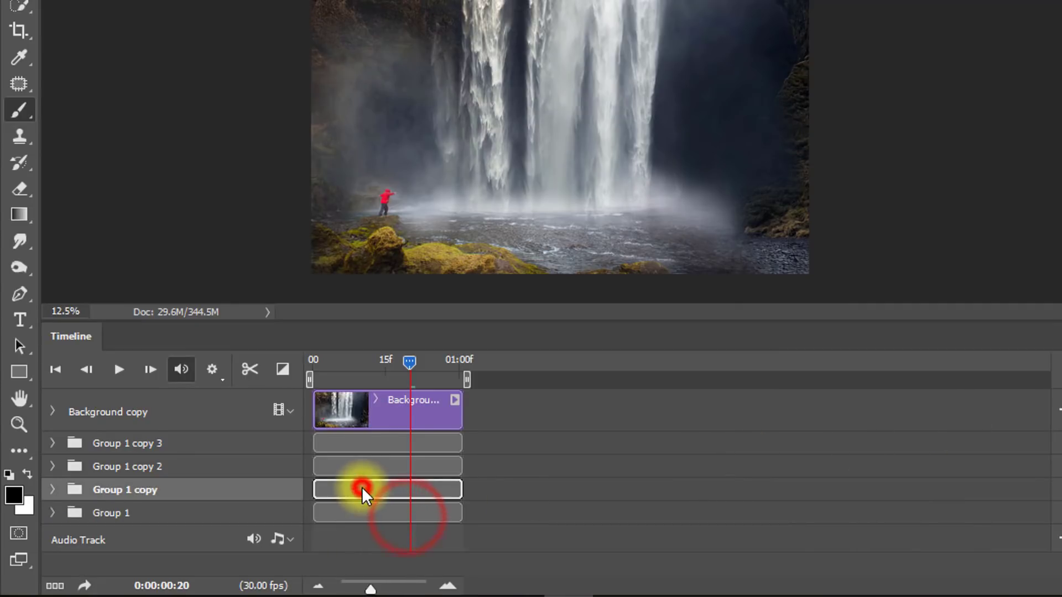
{"action": "left_click_drag", "start_coordinate": [367, 490], "coordinate": [442, 489]}
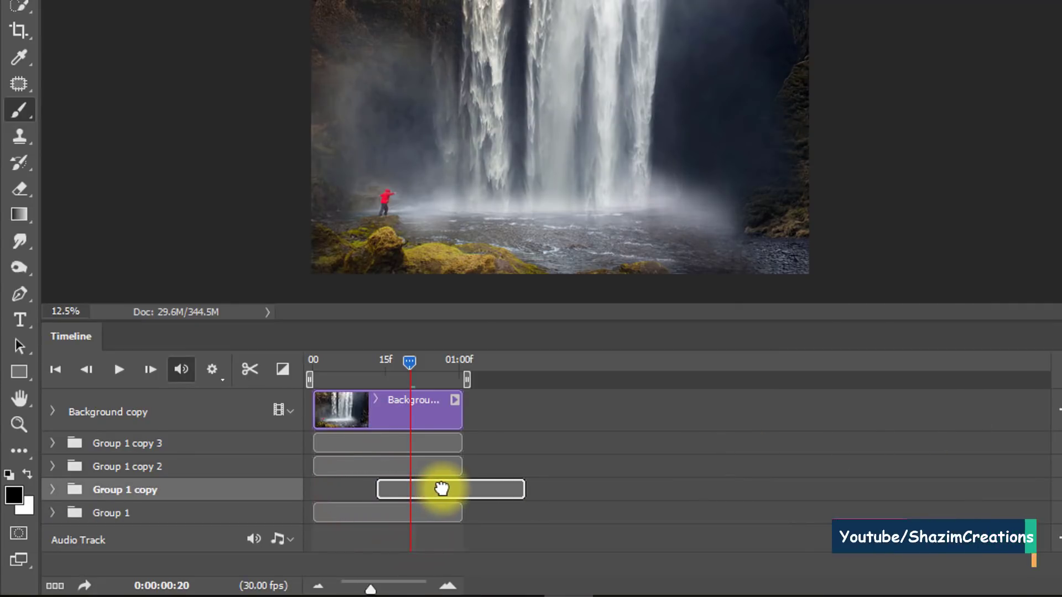
{"action": "left_click_drag", "start_coordinate": [351, 465], "coordinate": [490, 466]}
{"action": "left_click_drag", "start_coordinate": [382, 441], "coordinate": [583, 442]}
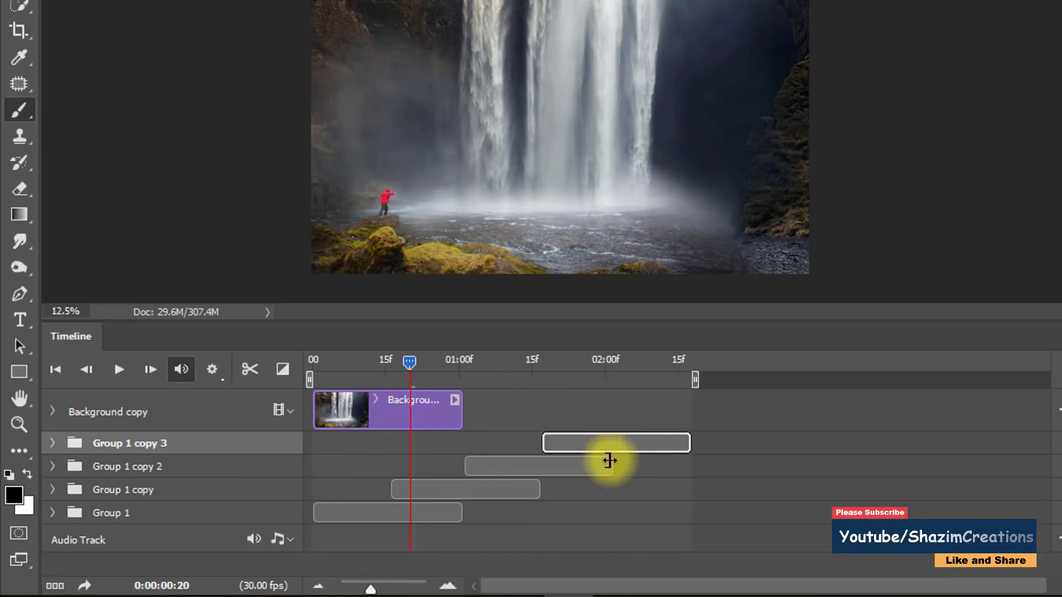
{"action": "left_click_drag", "start_coordinate": [462, 409], "coordinate": [690, 409]}
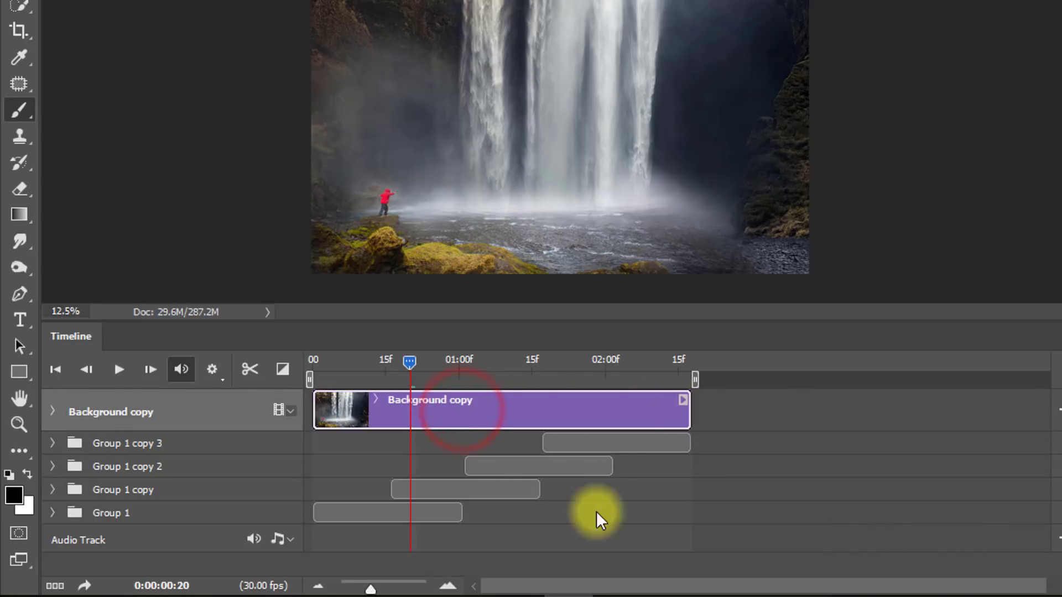
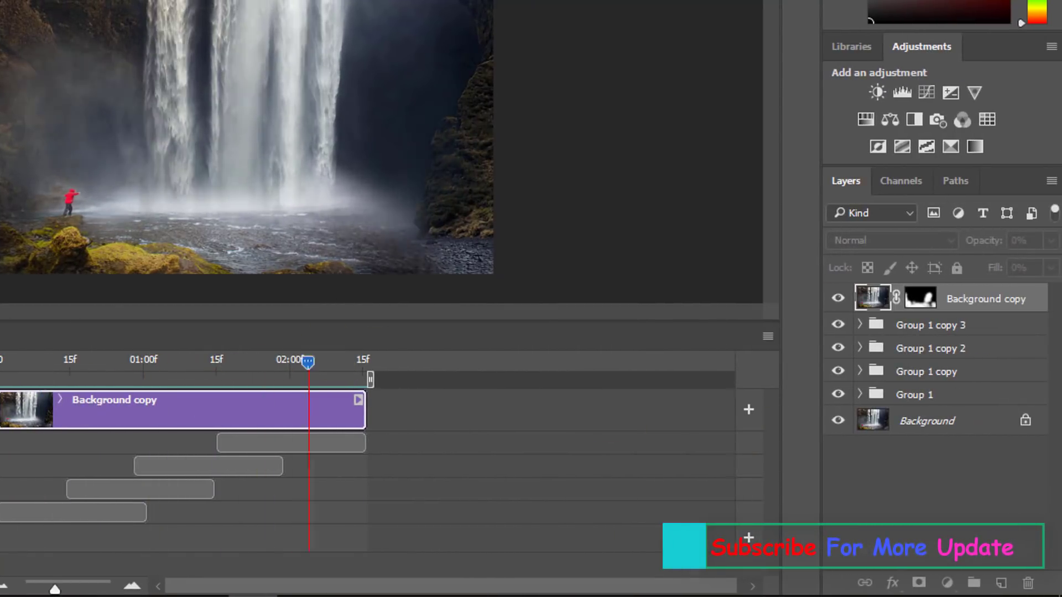
Paint black on Background copy's mask at frame 12 over the water surface below the falls.
{"action": "left_click", "coordinate": [921, 299]}
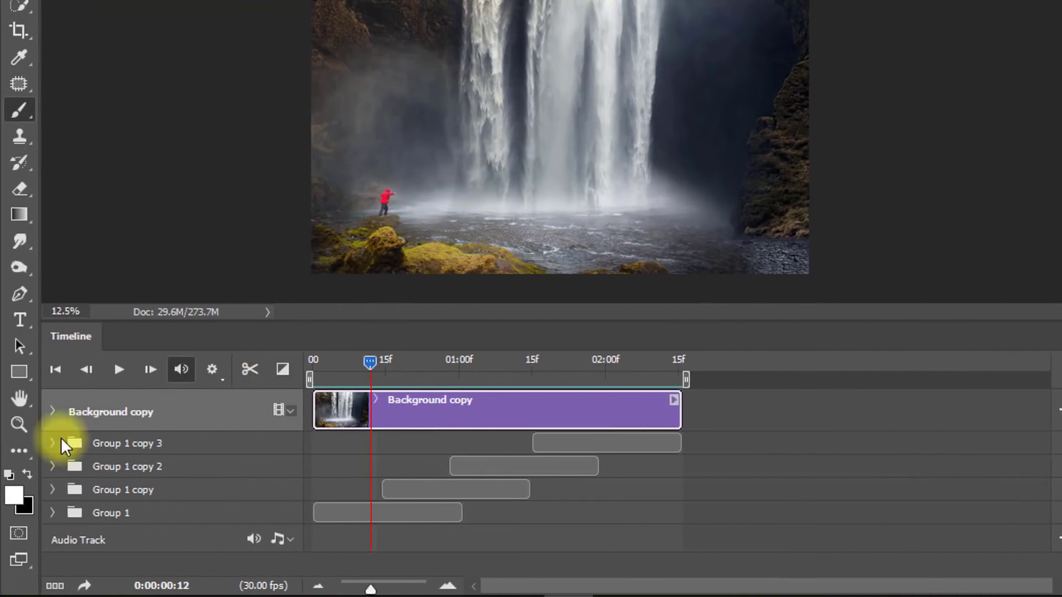
{"action": "left_click", "coordinate": [26, 472]}
{"action": "left_click", "coordinate": [552, 218], "text": "ctrl"}
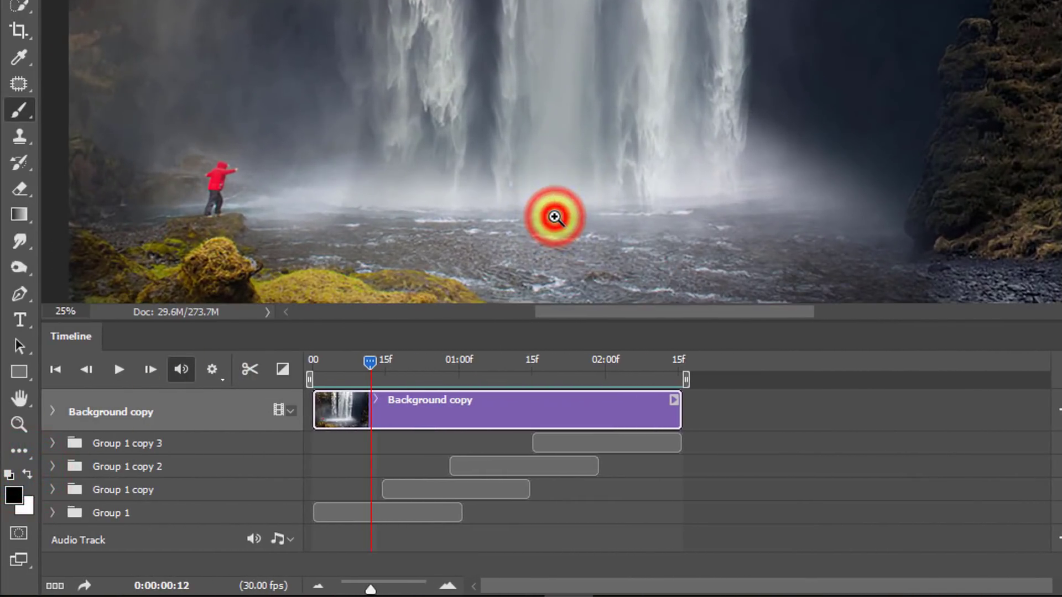
{"action": "left_click", "coordinate": [429, 223]}
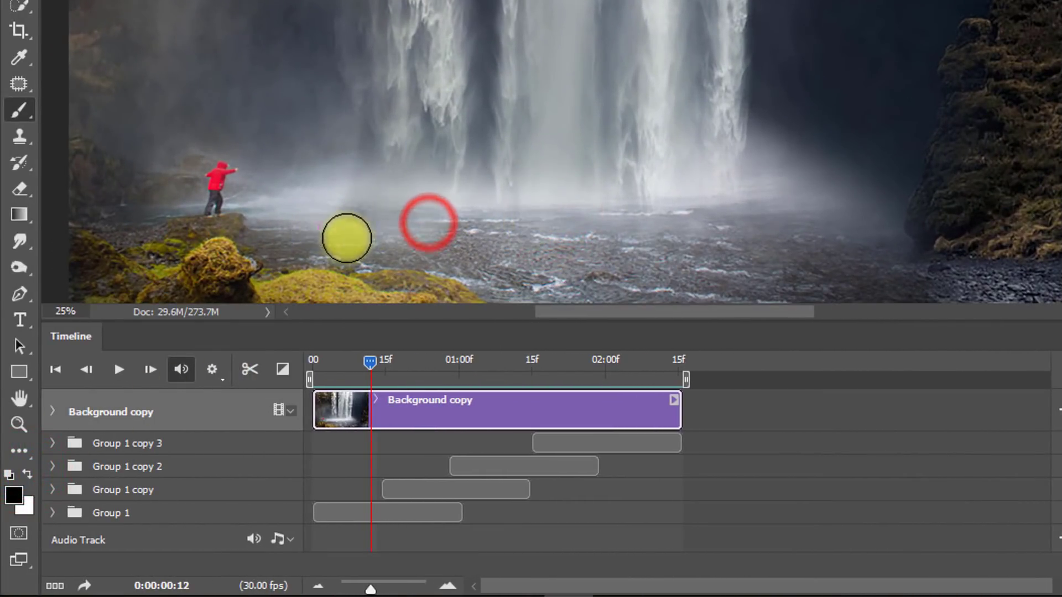
{"action": "scroll", "coordinate": [545, 284], "scroll_direction": "down", "scroll_amount": 1}
{"action": "left_click", "coordinate": [574, 251]}
{"action": "left_click", "coordinate": [372, 190]}
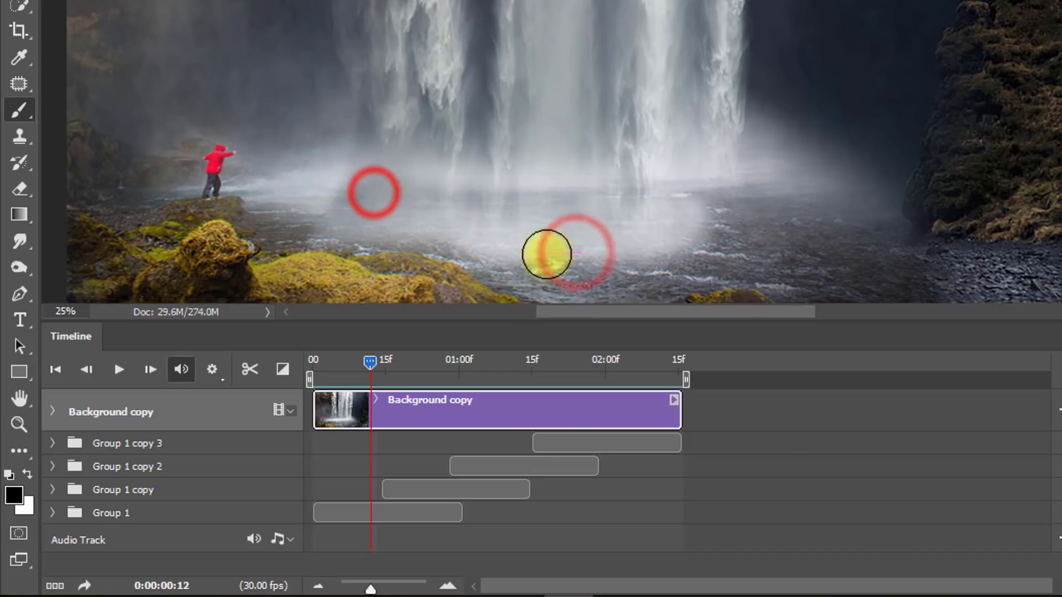
{"action": "left_click", "coordinate": [780, 239]}
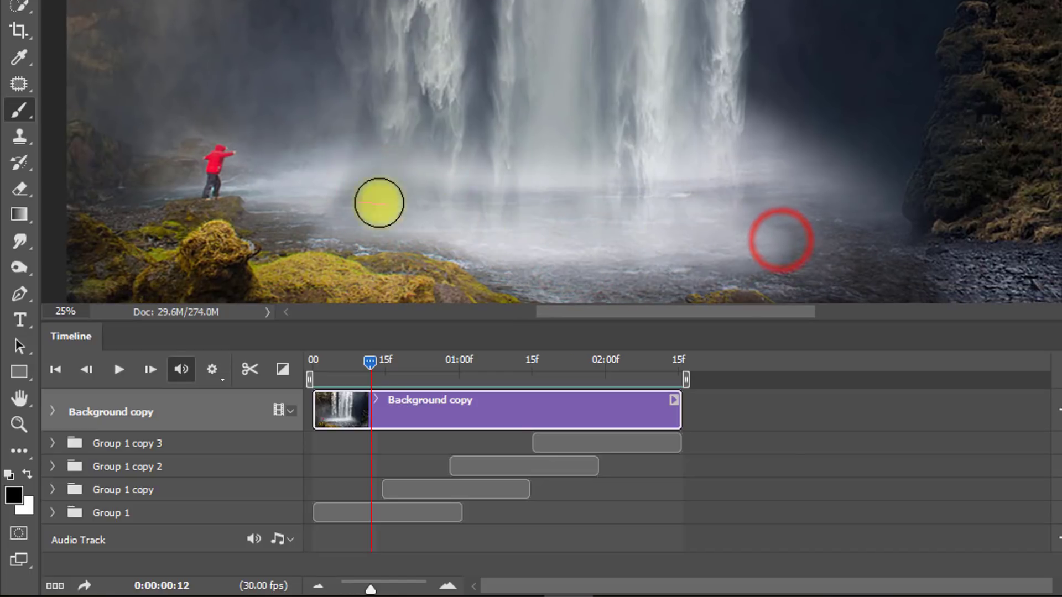
Extend the black paint on Background copy's mask at frame 14 across the pool between the mossy rocks and the falls' far side.
{"action": "mouse_move", "coordinate": [368, 362]}
{"action": "left_mouse_down"}
{"action": "mouse_move", "coordinate": [349, 362]}
{"action": "mouse_move", "coordinate": [393, 365]}
{"action": "mouse_move", "coordinate": [381, 365]}
{"action": "left_mouse_up"}
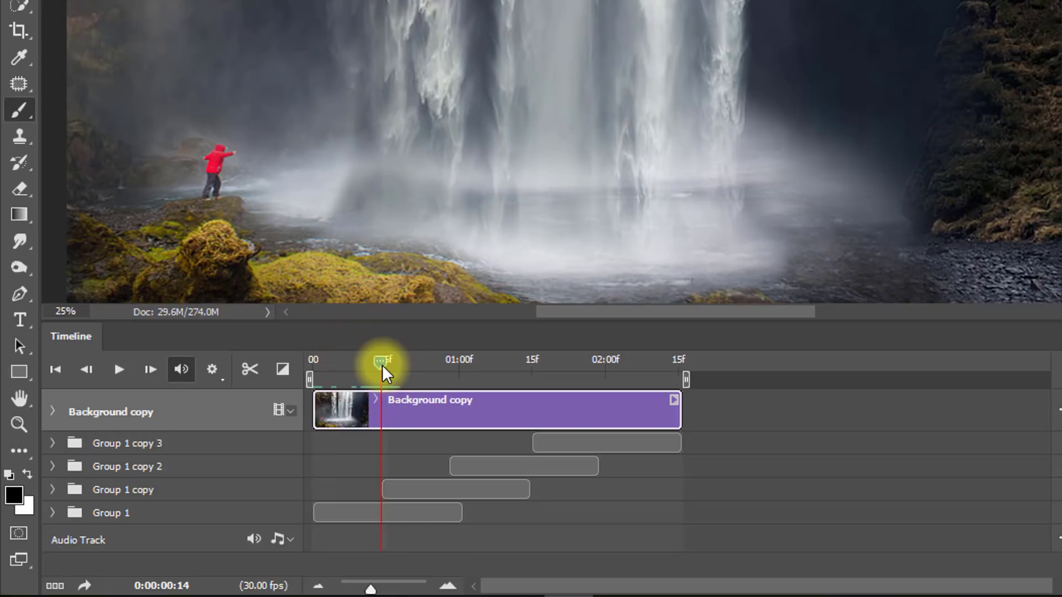
{"action": "scroll", "coordinate": [332, 144], "scroll_direction": "up", "scroll_amount": 5}
{"action": "left_click", "coordinate": [327, 104]}
{"action": "scroll", "coordinate": [442, 166], "scroll_direction": "down", "scroll_amount": 8}
{"action": "left_click", "coordinate": [531, 210]}
{"action": "left_click", "coordinate": [801, 173]}
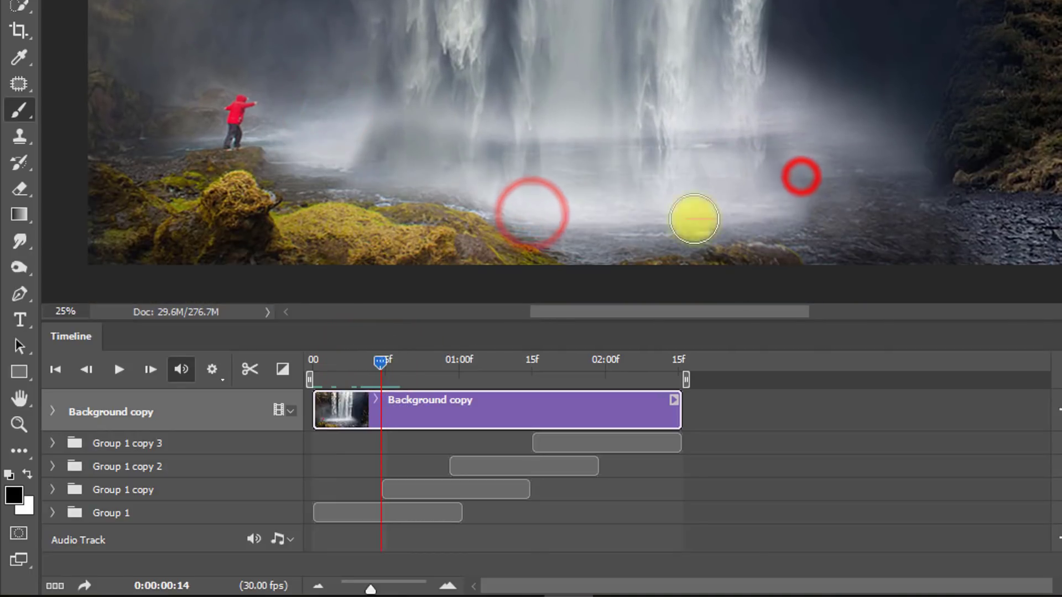
Switch the paint colour to white and scrub the timeline to 01:18 to check the mist over the pool.
{"action": "left_click_drag", "start_coordinate": [379, 360], "coordinate": [531, 361]}
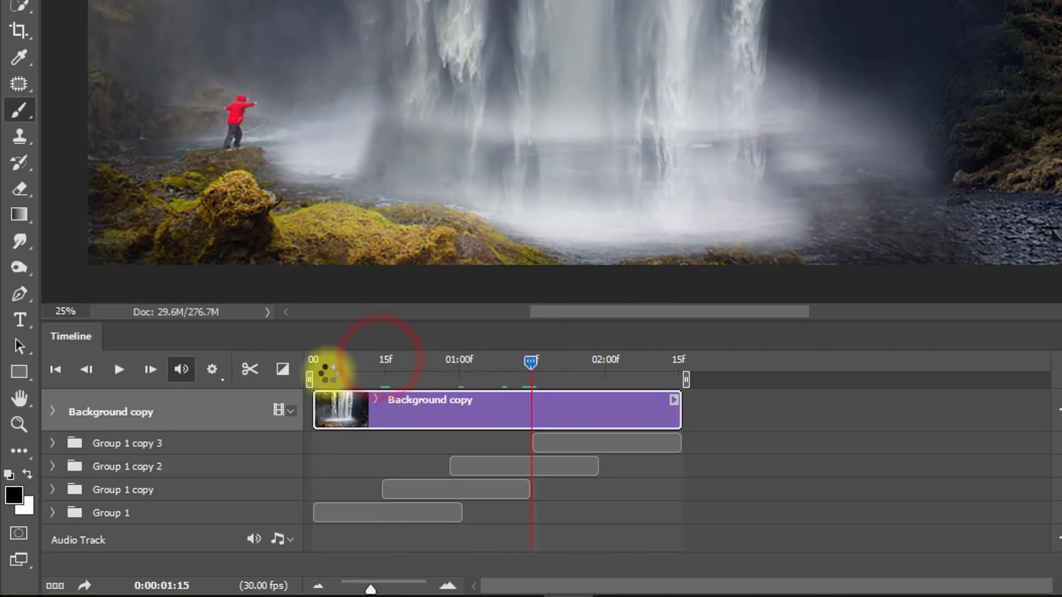
{"action": "left_click", "coordinate": [27, 473]}
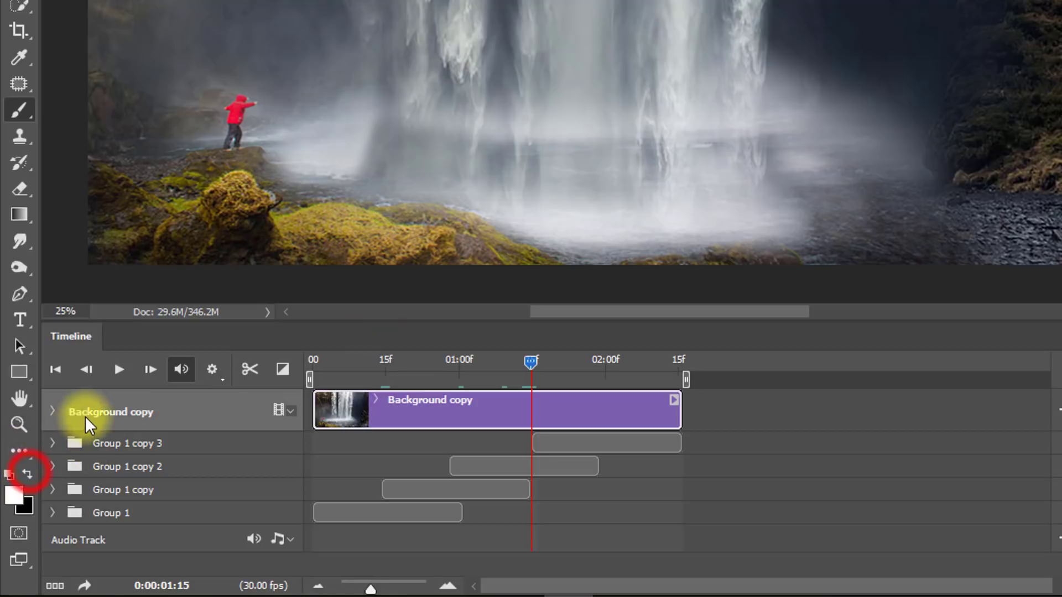
{"action": "left_click", "coordinate": [640, 59], "text": "ctrl+alt"}
{"action": "left_click_drag", "start_coordinate": [623, 86], "coordinate": [583, 207]}
{"action": "left_click_drag", "start_coordinate": [531, 360], "coordinate": [477, 361]}
{"action": "left_click_drag", "start_coordinate": [305, 362], "coordinate": [546, 381]}
{"action": "scroll", "coordinate": [582, 214], "scroll_direction": "down", "scroll_amount": 1}
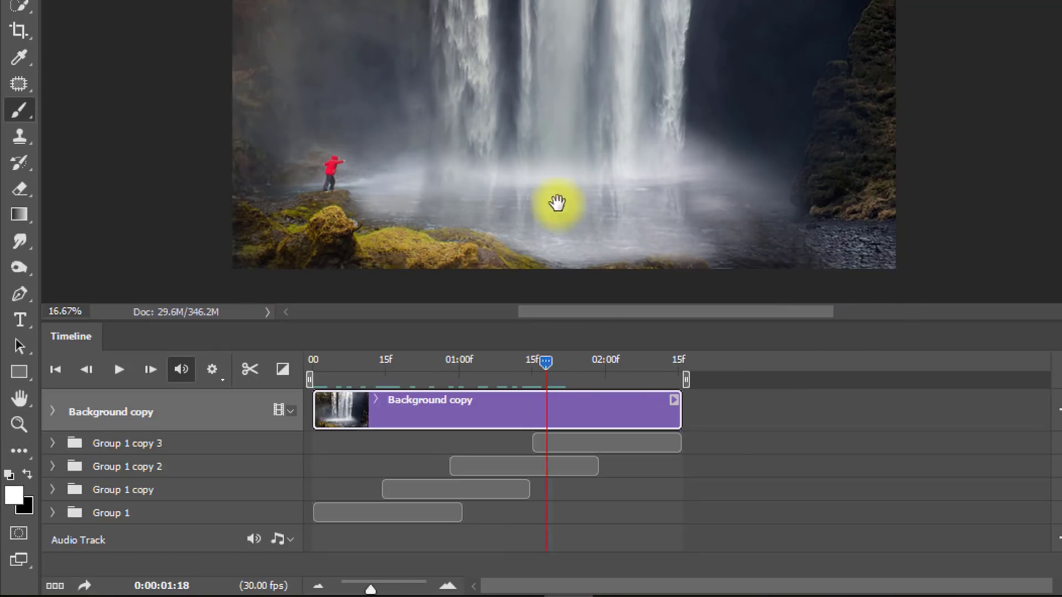
{"action": "left_click", "coordinate": [560, 206], "text": "alt"}
{"action": "left_click", "coordinate": [560, 177], "text": "alt"}
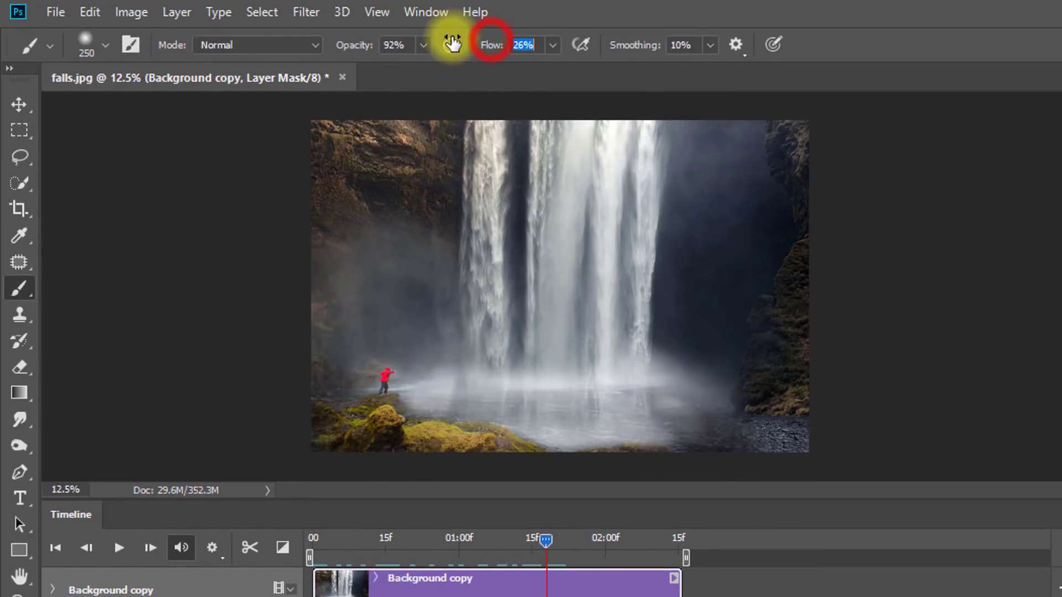
Set the brush to 44% opacity, 9% flow and a size of 1000 px.
{"action": "left_click_drag", "start_coordinate": [326, 47], "coordinate": [319, 45]}
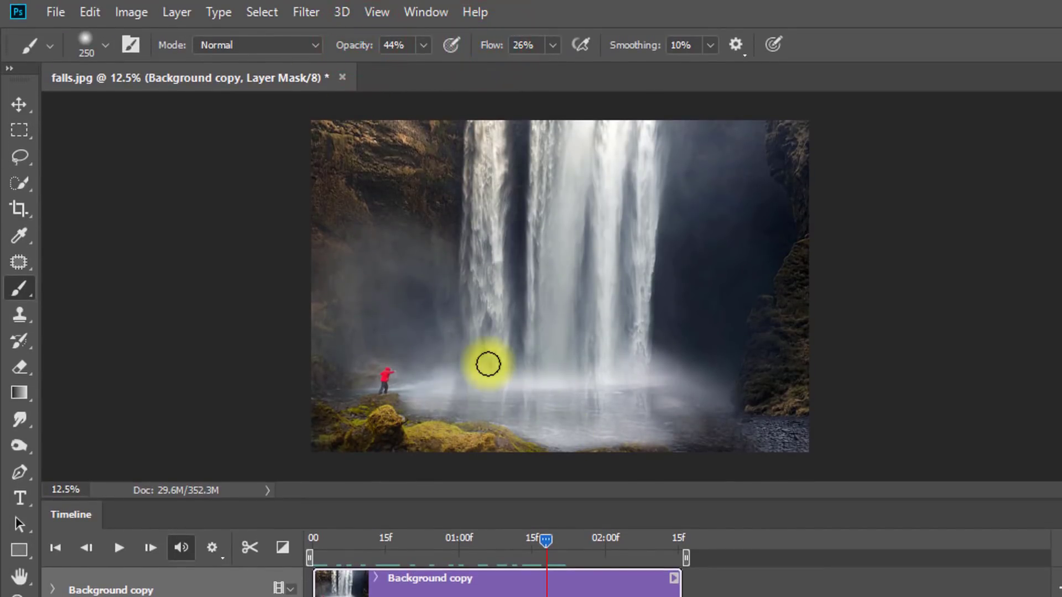
{"action": "key", "text": "bracketright"}
{"action": "key", "text": "bracketright"}
{"action": "key", "text": "bracketright"}
{"action": "key", "text": "bracketright"}
{"action": "key", "text": "bracketright"}
{"action": "key", "text": "bracketright"}
{"action": "left_click", "coordinate": [457, 415]}
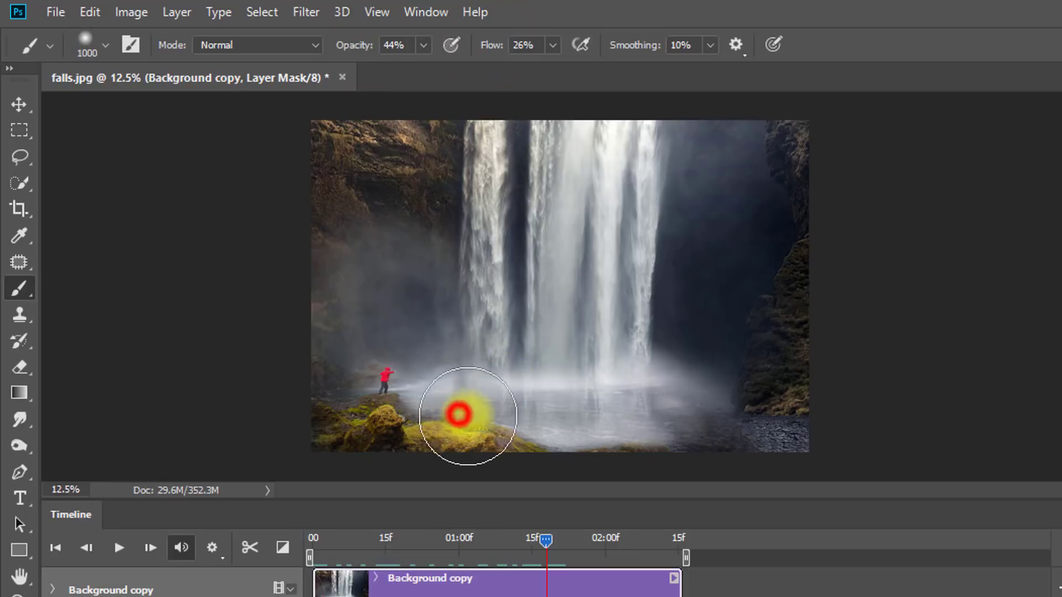
{"action": "left_click", "coordinate": [494, 45]}
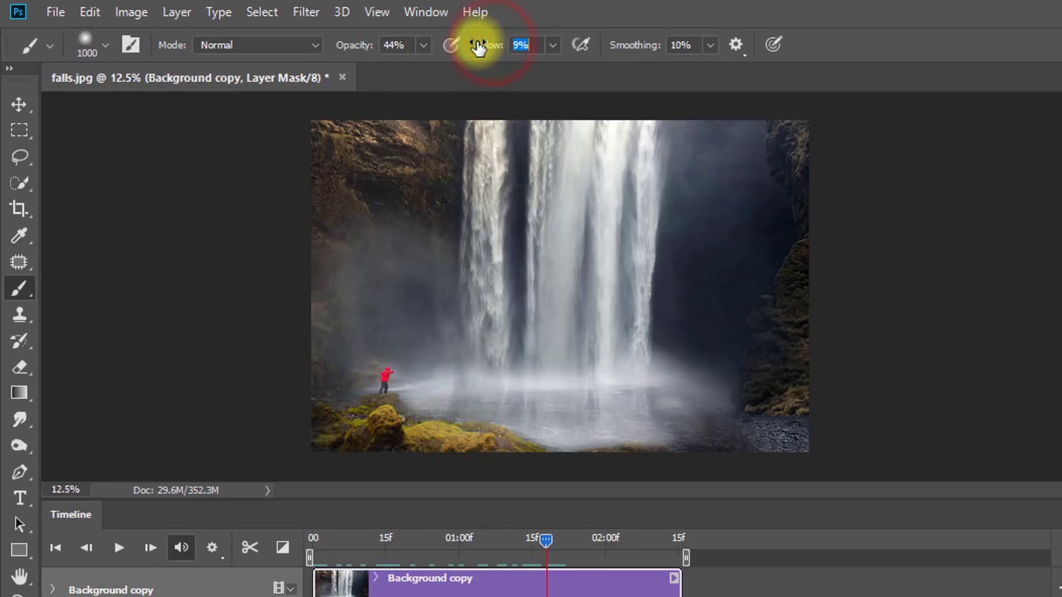
Softly paint white on Background copy's mask at 01:18 over the pool, the riverbank and the mist beside the falls.
{"action": "left_click", "coordinate": [524, 412]}
{"action": "left_click", "coordinate": [542, 441]}
{"action": "left_click", "coordinate": [662, 446]}
{"action": "left_click", "coordinate": [636, 426]}
{"action": "left_click", "coordinate": [635, 375]}
{"action": "left_click", "coordinate": [609, 440]}
{"action": "left_click", "coordinate": [564, 457]}
{"action": "left_click", "coordinate": [446, 415]}
{"action": "left_click", "coordinate": [403, 379]}
{"action": "left_click", "coordinate": [439, 249]}
{"action": "left_click", "coordinate": [448, 302]}
{"action": "left_click", "coordinate": [441, 321]}
{"action": "left_click", "coordinate": [450, 336]}
{"action": "left_click", "coordinate": [456, 188]}
{"action": "left_click", "coordinate": [429, 199]}
{"action": "left_click", "coordinate": [444, 224]}
{"action": "left_click", "coordinate": [477, 241]}
{"action": "left_click", "coordinate": [569, 282]}
Paint white on Background copy's mask at frame 12 across the pool and up the near edge of the waterfall.
{"action": "left_click_drag", "start_coordinate": [545, 360], "coordinate": [365, 359]}
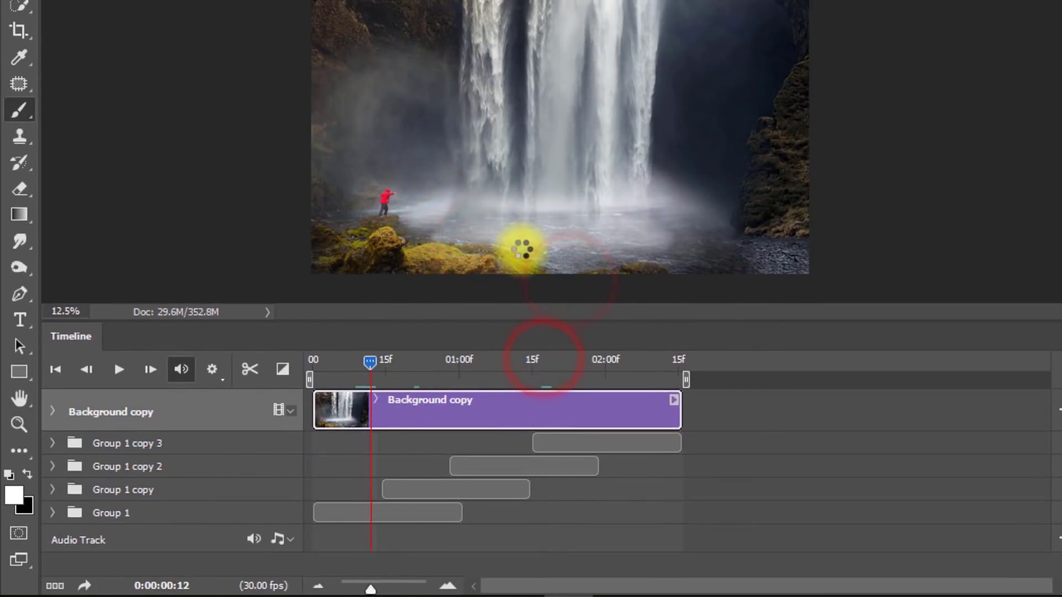
{"action": "left_click", "coordinate": [509, 238]}
{"action": "left_click", "coordinate": [576, 263]}
{"action": "left_click", "coordinate": [641, 227]}
{"action": "left_click", "coordinate": [682, 237]}
{"action": "left_click", "coordinate": [399, 210]}
{"action": "left_click", "coordinate": [439, 214]}
{"action": "left_click", "coordinate": [454, 131]}
{"action": "left_click", "coordinate": [445, 91]}
Touch up Background copy's mask with white over the pool at 02:05 and scrub through the animation to check it.
{"action": "left_click_drag", "start_coordinate": [370, 359], "coordinate": [632, 362]}
{"action": "left_click", "coordinate": [457, 247]}
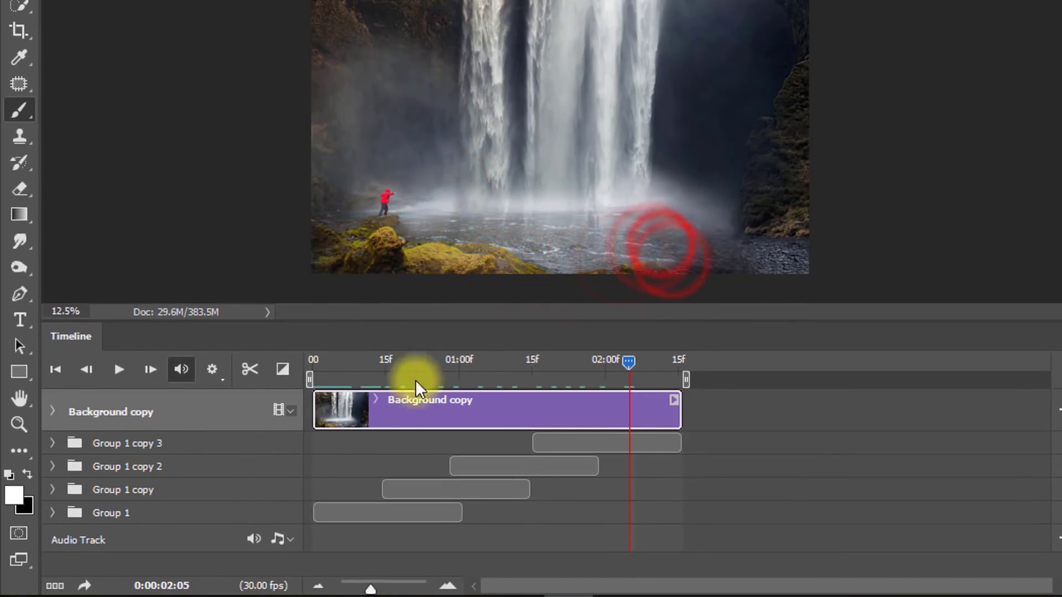
{"action": "left_click", "coordinate": [350, 363]}
{"action": "left_click_drag", "start_coordinate": [350, 360], "coordinate": [658, 337]}
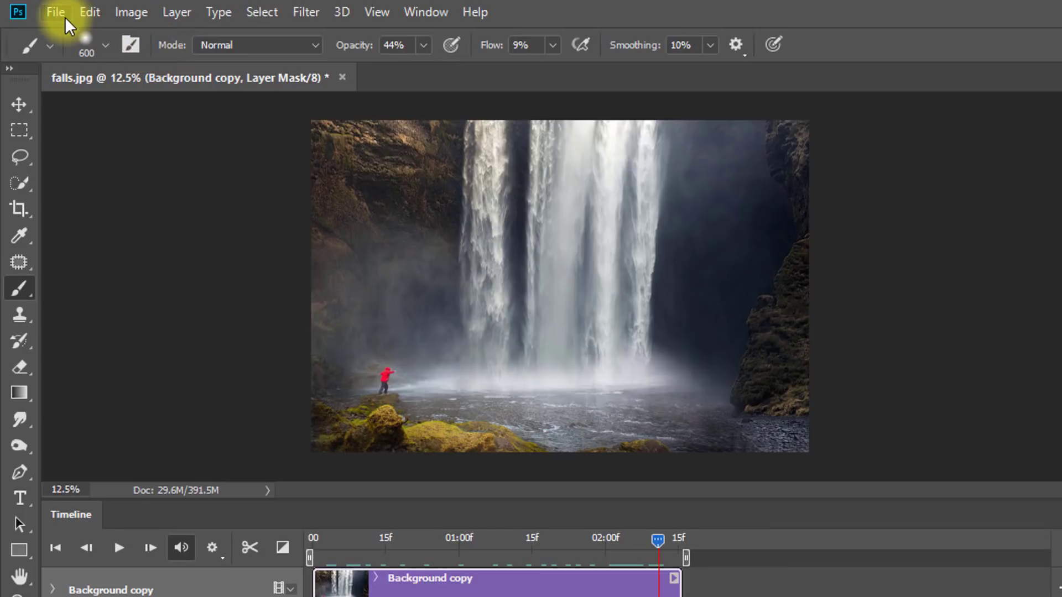
Start a video render of the animation with the Desktop as the destination folder.
{"action": "left_click", "coordinate": [55, 12]}
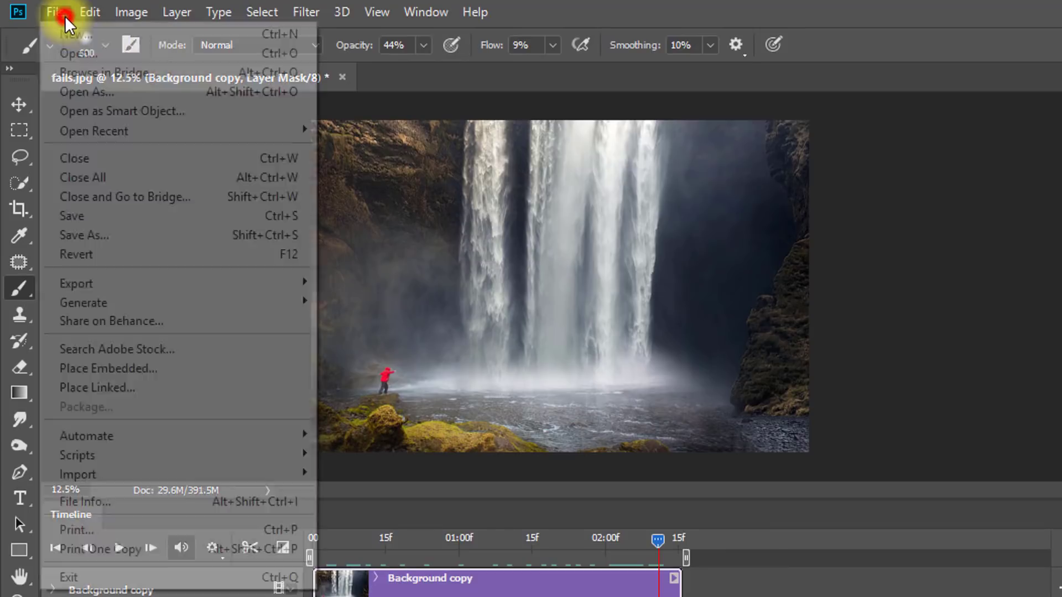
{"action": "left_click", "coordinate": [147, 282]}
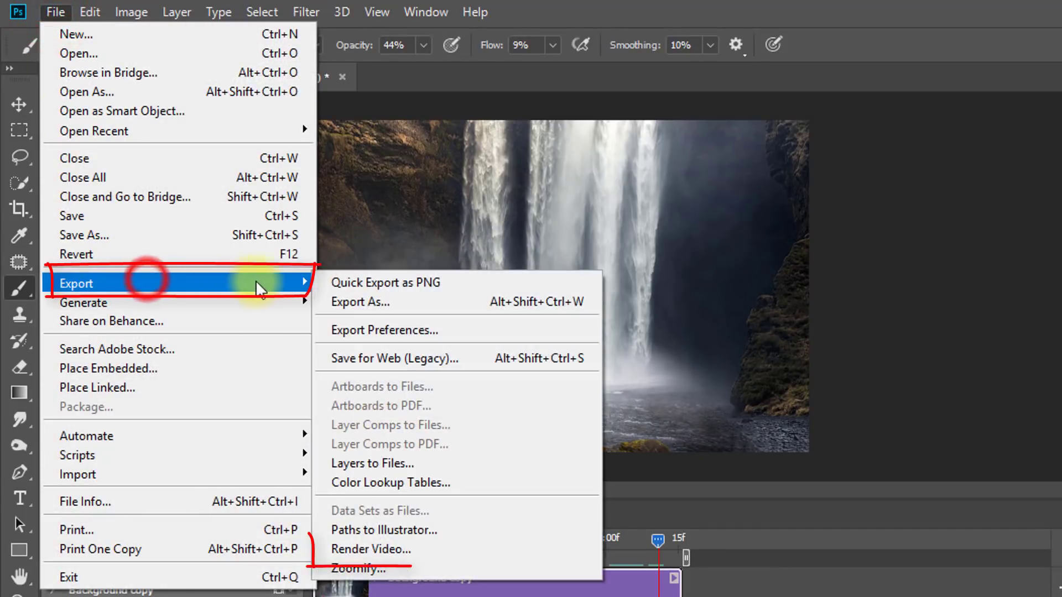
{"action": "left_click", "coordinate": [386, 551]}
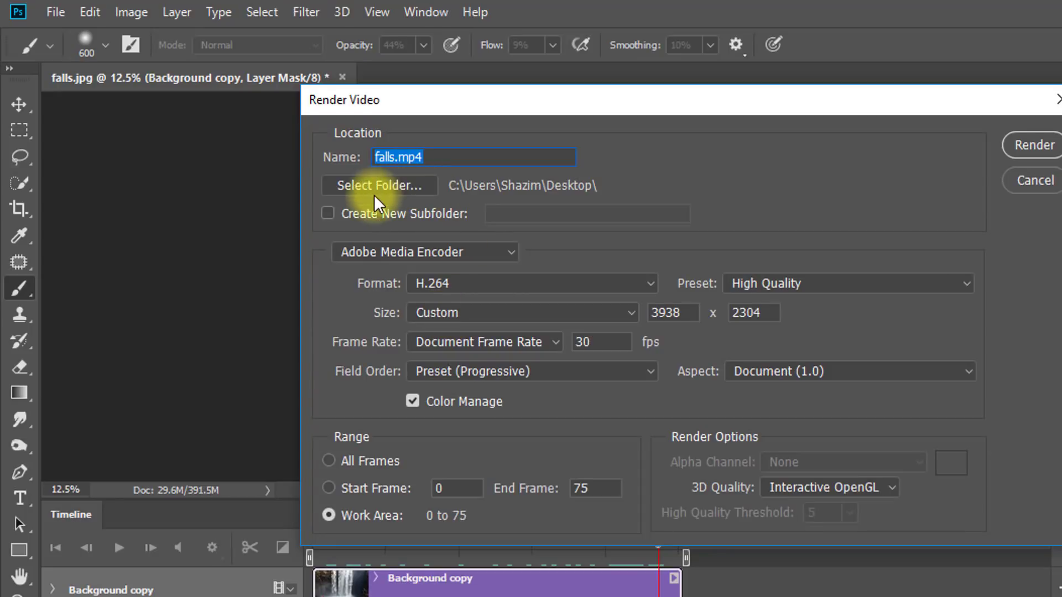
{"action": "left_click", "coordinate": [394, 184]}
{"action": "left_click", "coordinate": [588, 321]}
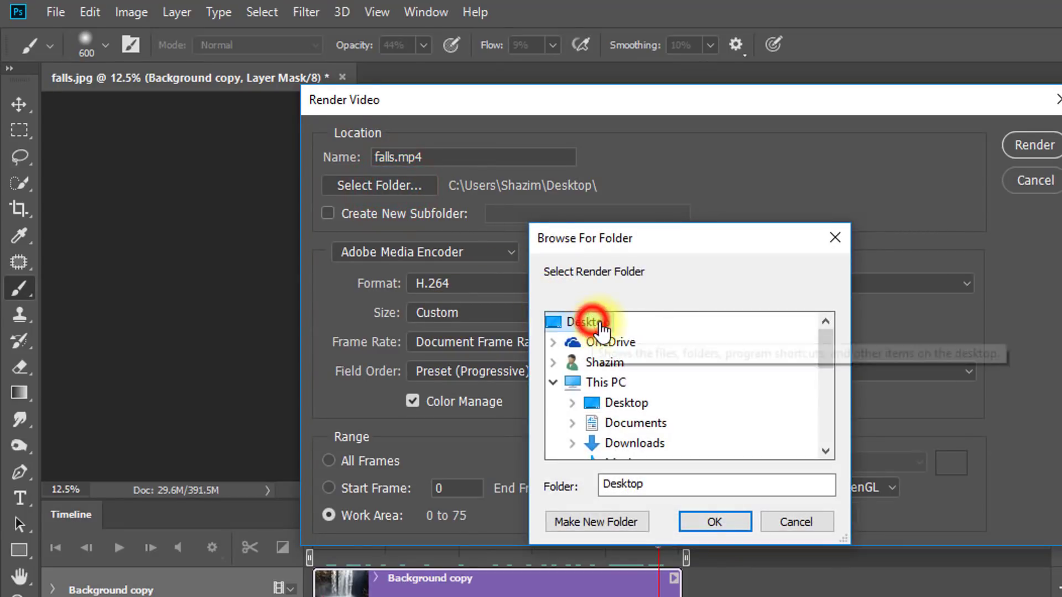
{"action": "left_click", "coordinate": [722, 526]}
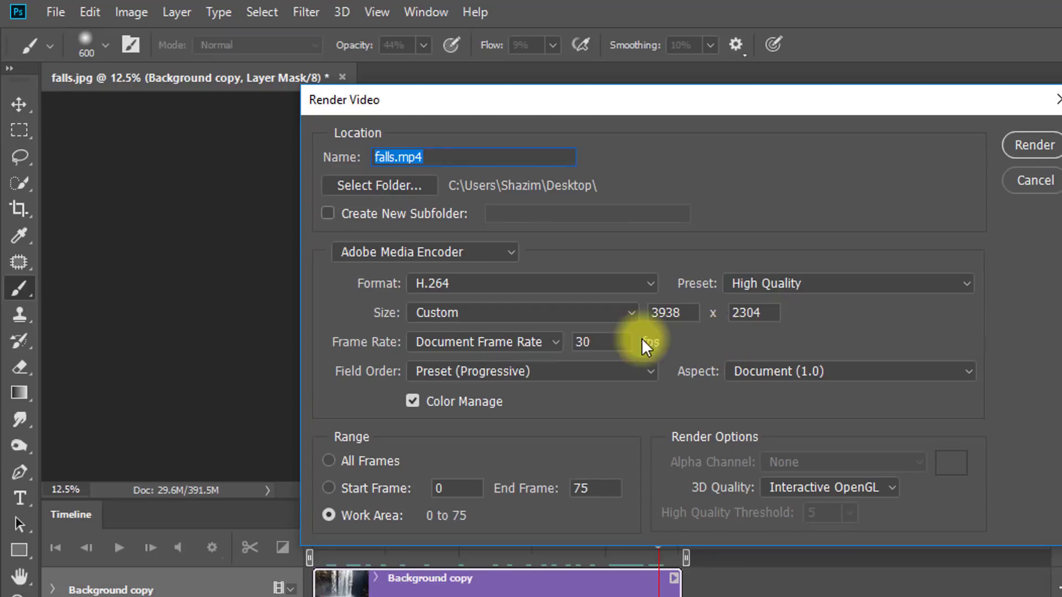
Set the video size to 1920 x 1080 and render falls.mp4.
{"action": "left_click", "coordinate": [631, 312]}
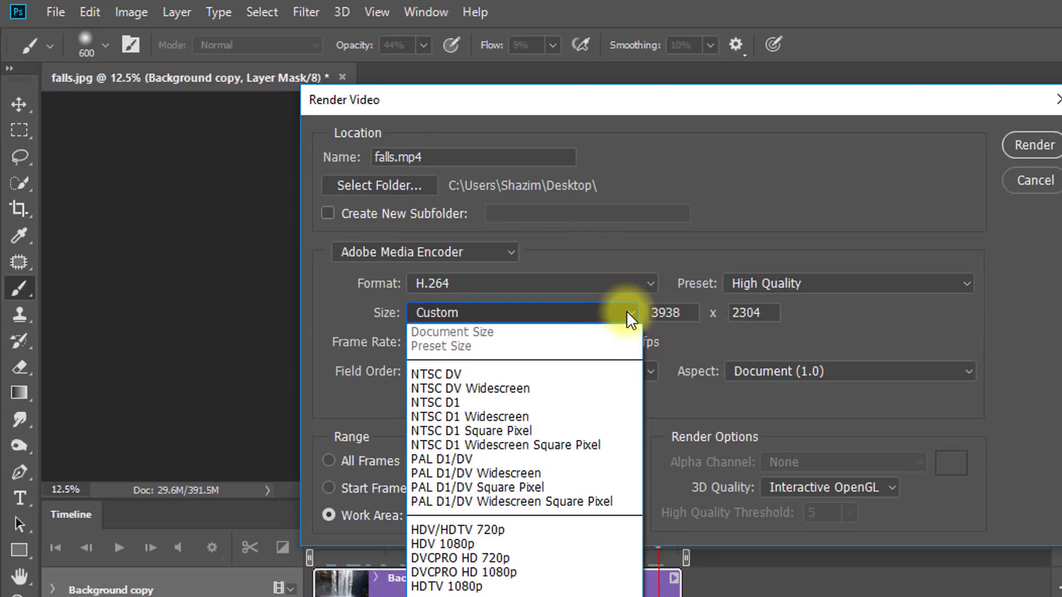
{"action": "left_click", "coordinate": [609, 310]}
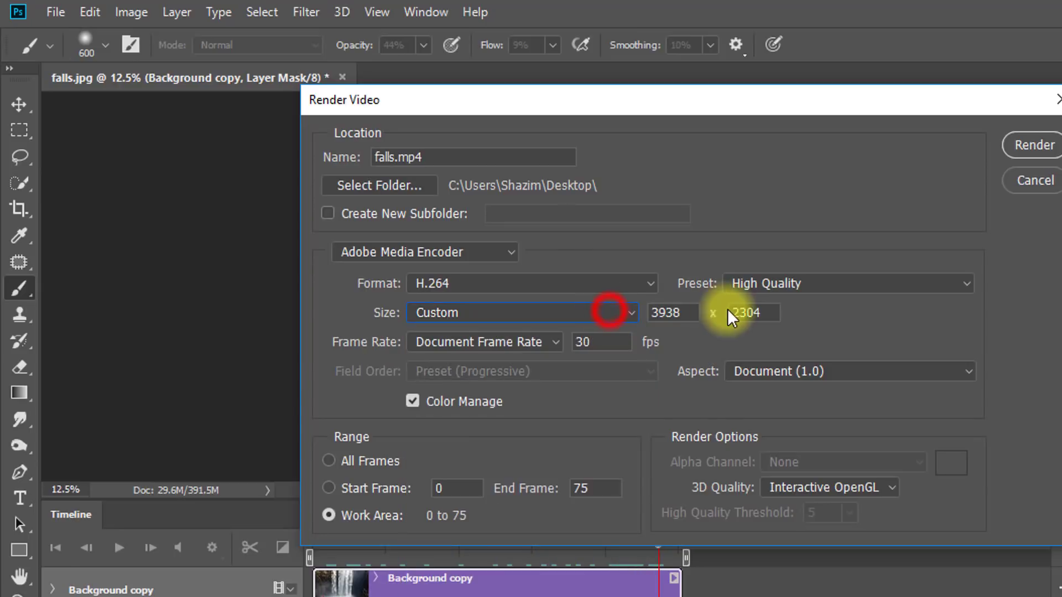
{"action": "left_click", "coordinate": [681, 312]}
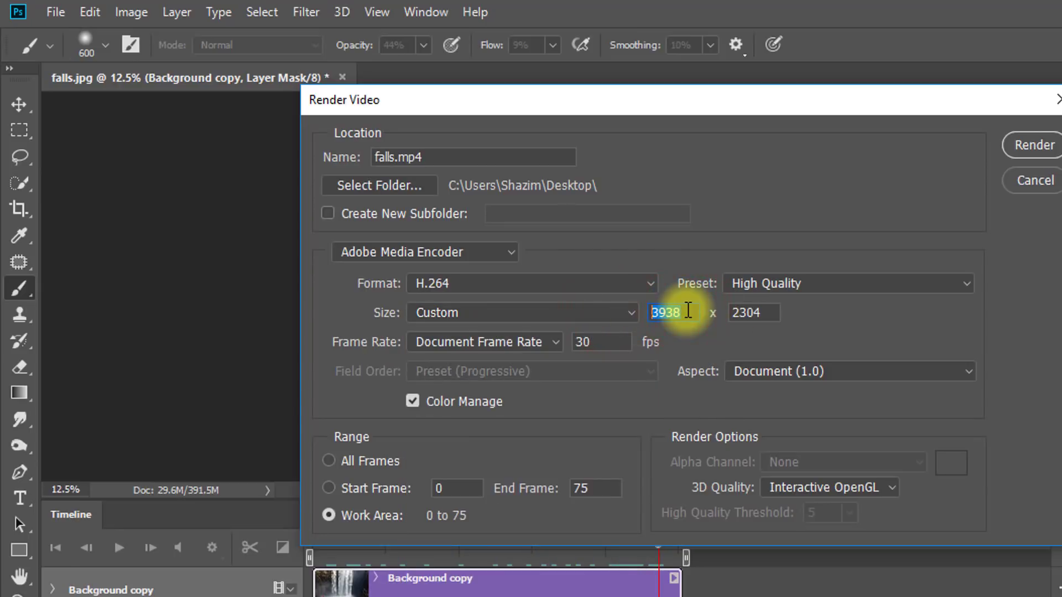
{"action": "type", "text": "1920"}
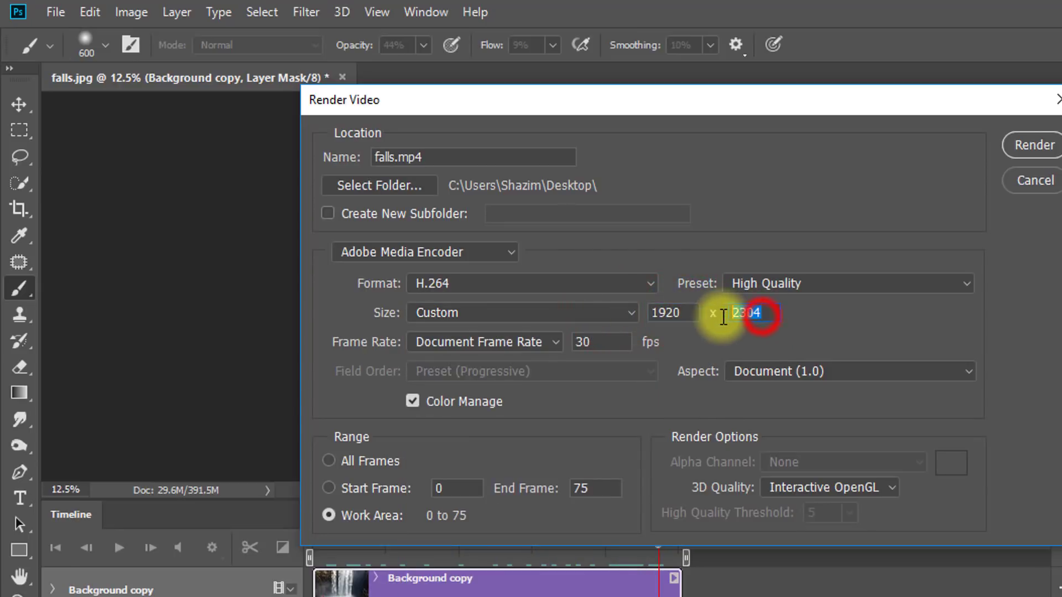
{"action": "type", "text": "1080"}
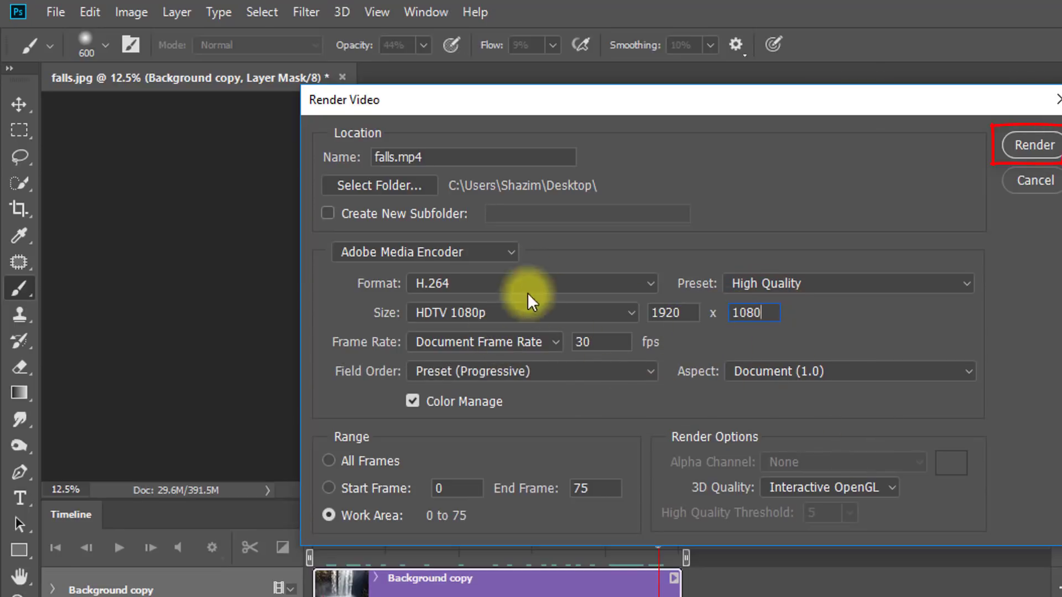
{"action": "left_click", "coordinate": [1029, 146]}
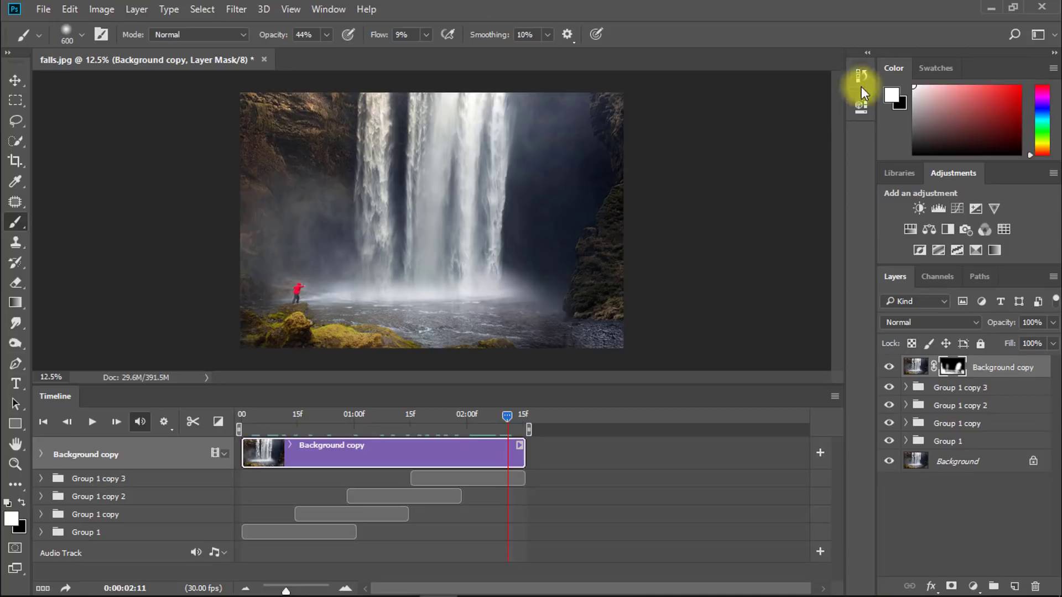
Minimize Photoshop, play the rendered falls video from the desktop in full screen, and close the media player.
{"action": "left_click", "coordinate": [989, 10]}
{"action": "left_click", "coordinate": [87, 272]}
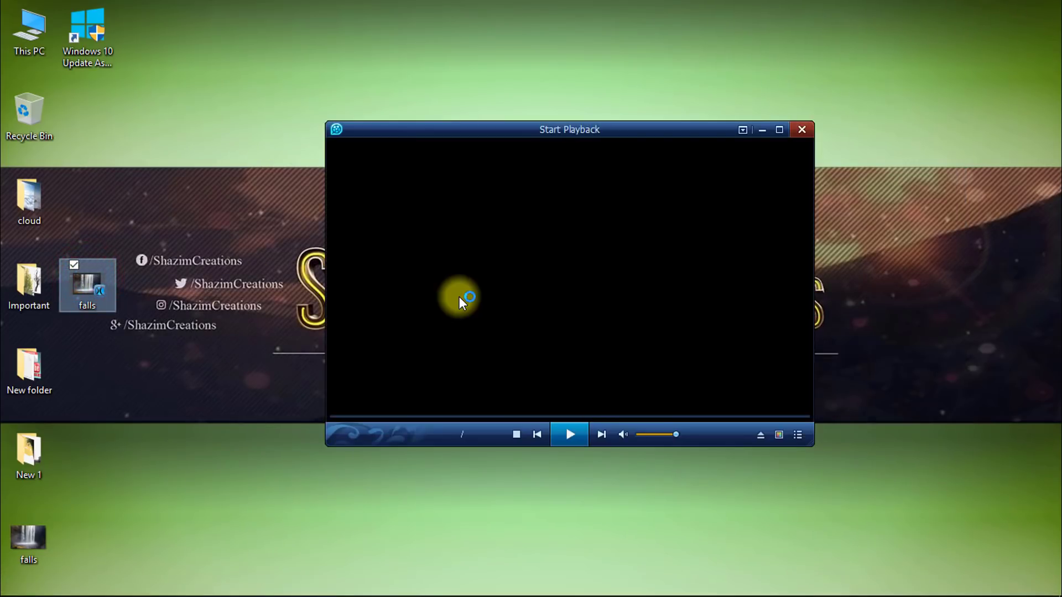
{"action": "double_click", "coordinate": [549, 250]}
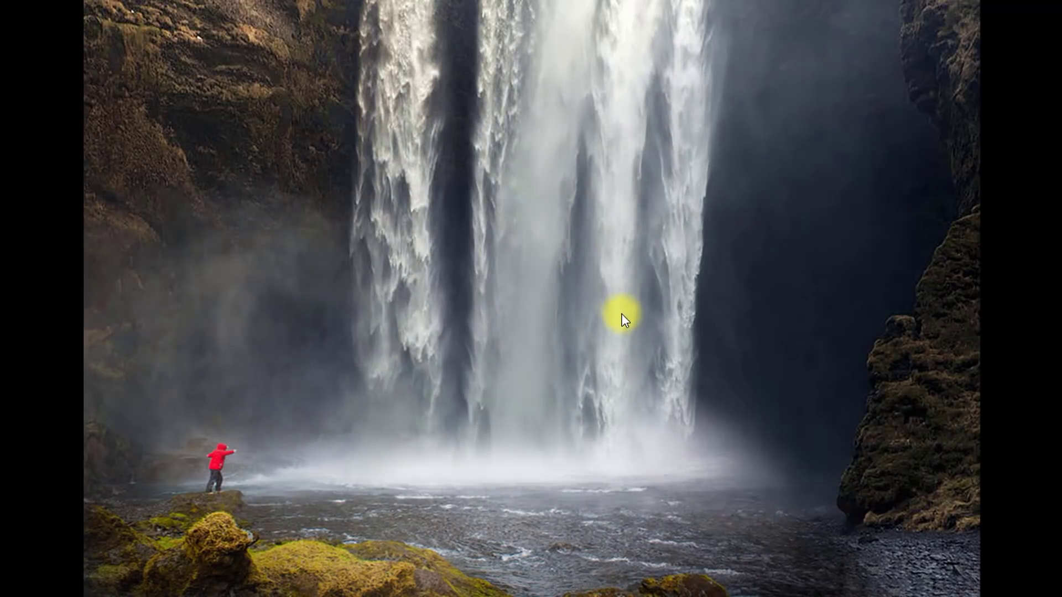
{"action": "double_click", "coordinate": [608, 344]}
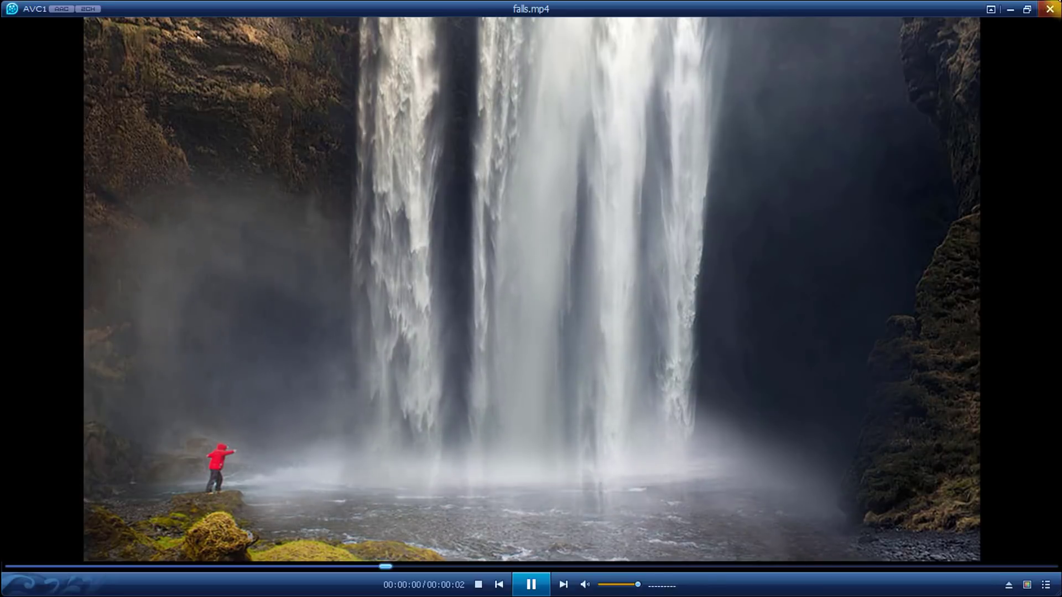
{"action": "left_click", "coordinate": [1045, 7]}
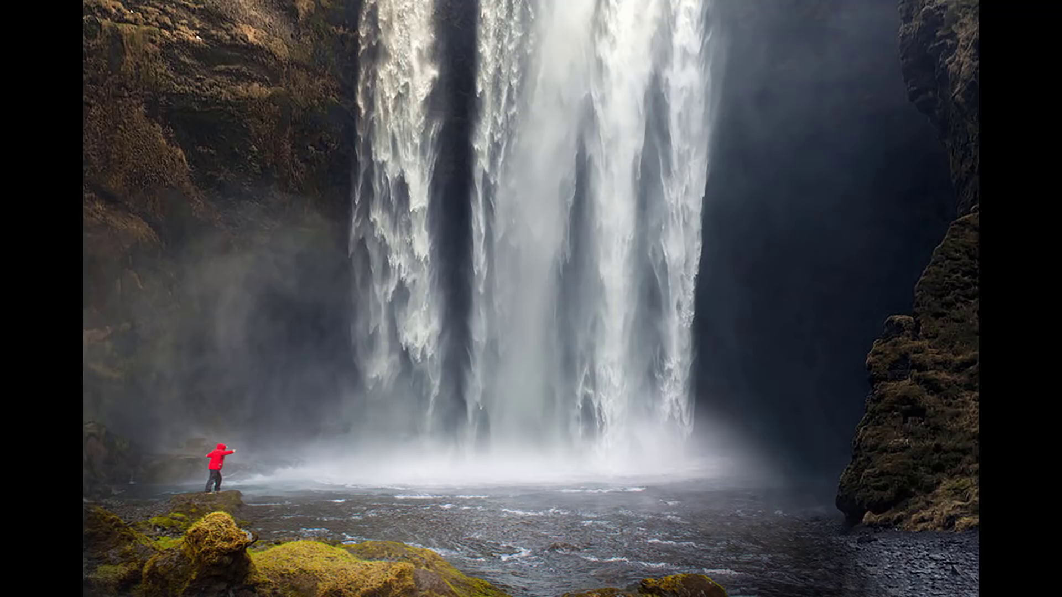